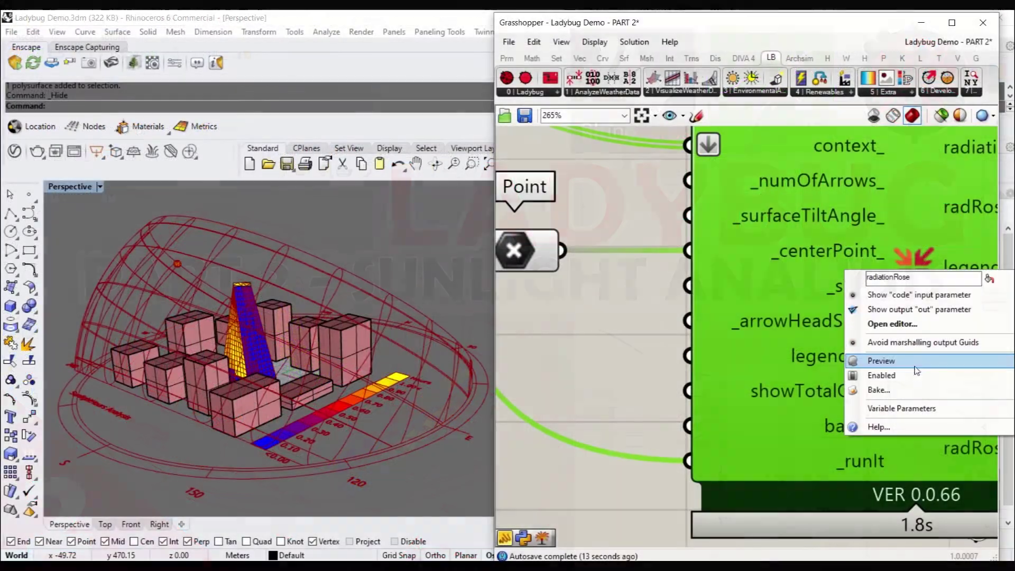
Step: Examine the radiation roses, legends and sunlight results around the tower in the Perspective view
right_click_drag(296, 370, 442, 287)
scroll(442, 287, "up", 8)
scroll(442, 287, "down", 9)
right_click_drag(370, 370, 338, 296)
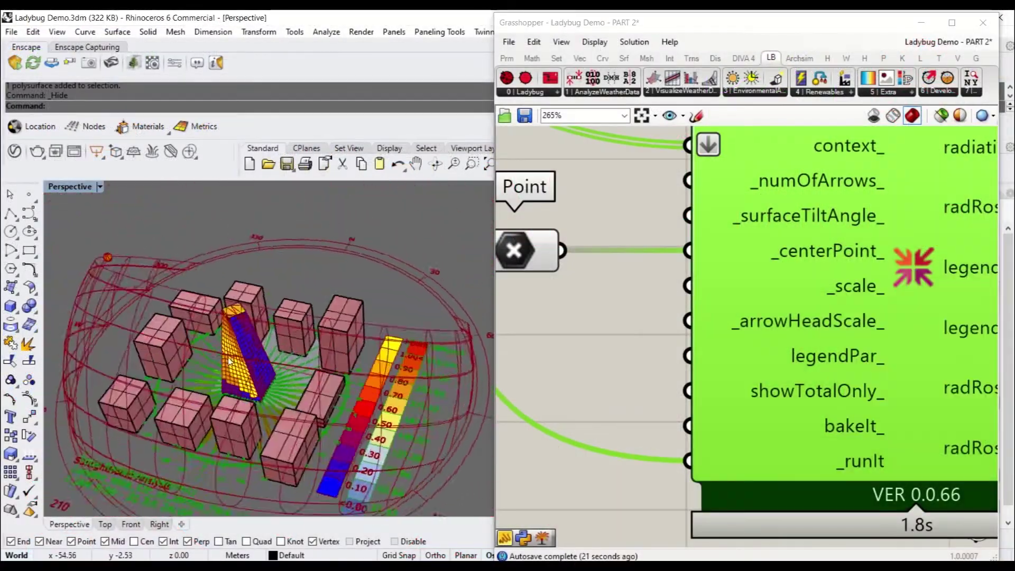
right_click_drag(454, 475, 227, 428, "shift")
scroll(226, 428, "down", 2)
right_click_drag(470, 291, 318, 293, "shift")
key("Escape")
scroll(360, 419, "up", 3)
right_click_drag(361, 421, 369, 452)
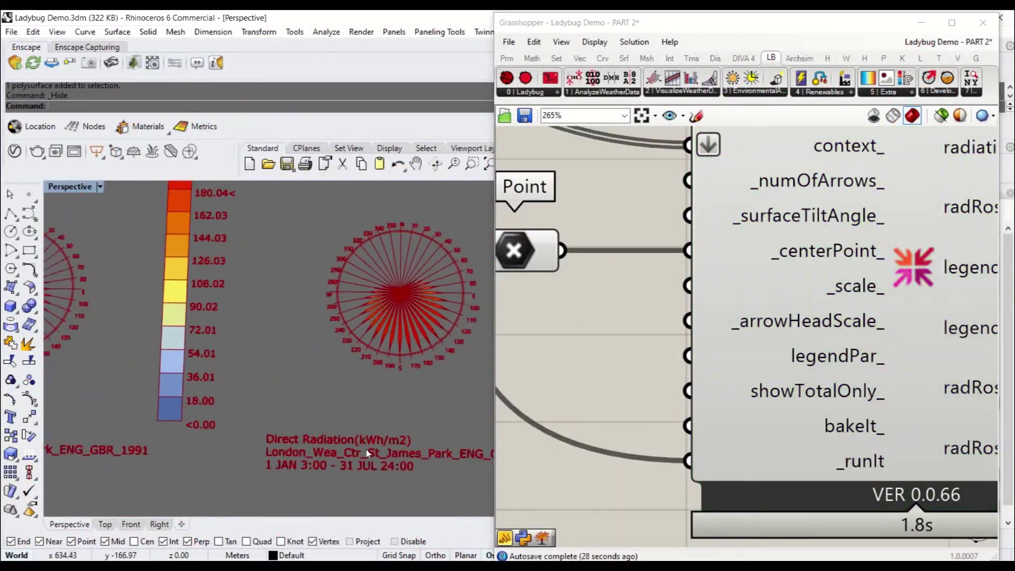
scroll(320, 373, "down", 6)
right_click_drag(175, 301, 473, 317, "shift")
right_click_drag(683, 340, 719, 346)
right_click_drag(333, 422, 411, 317)
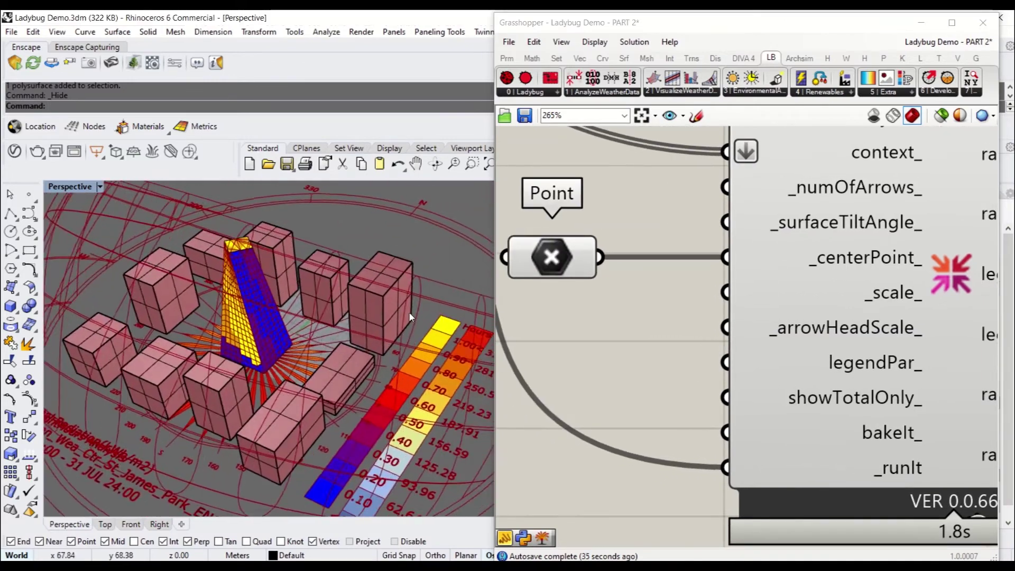
Step: Set the SunPath component's hour slider to 10 and increase its month slider value
scroll(410, 317, "down", 2)
scroll(706, 330, "down", 5)
right_click_drag(570, 460, 888, 185)
scroll(616, 284, "up", 2)
mouse_move(617, 263)
left_mouse_down()
mouse_move(579, 261)
mouse_move(598, 262)
left_mouse_up()
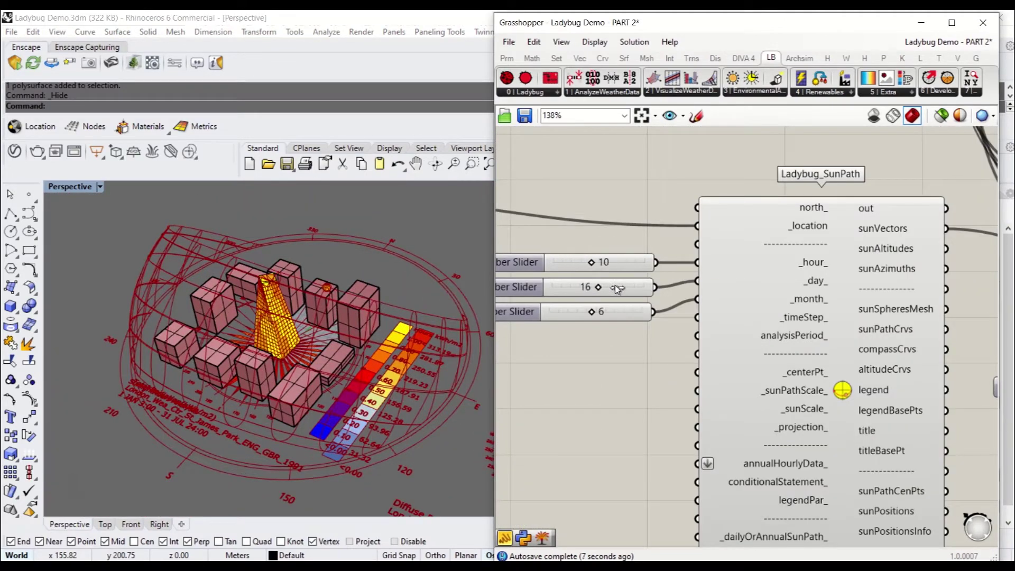
left_click_drag(595, 311, 624, 312)
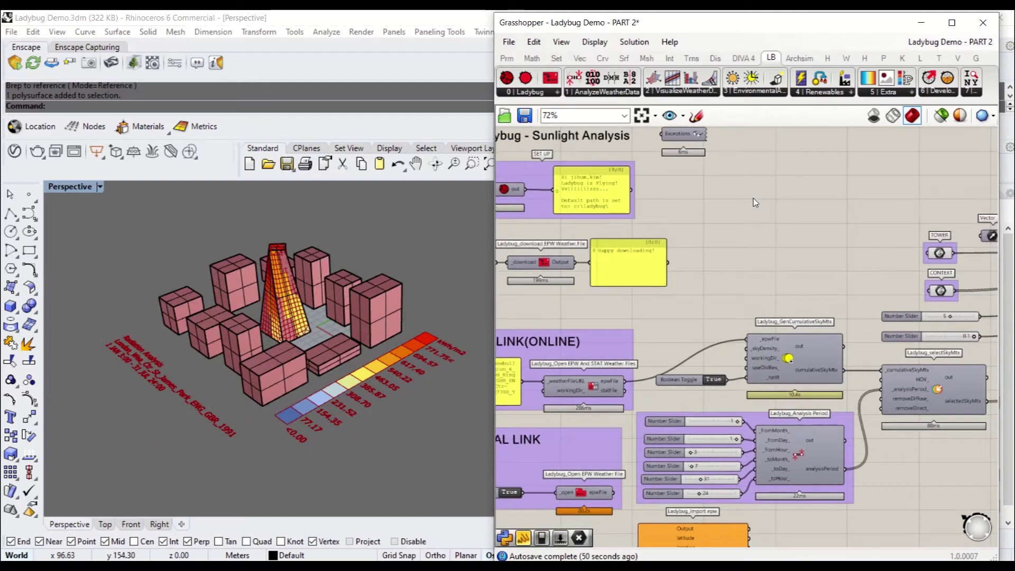
Step: Turn off the preview of the Ladybug Radiation Analysis component
scroll(753, 203, "down", 4)
right_click_drag(770, 224, 602, 226)
scroll(827, 244, "up", 6)
left_click(779, 239)
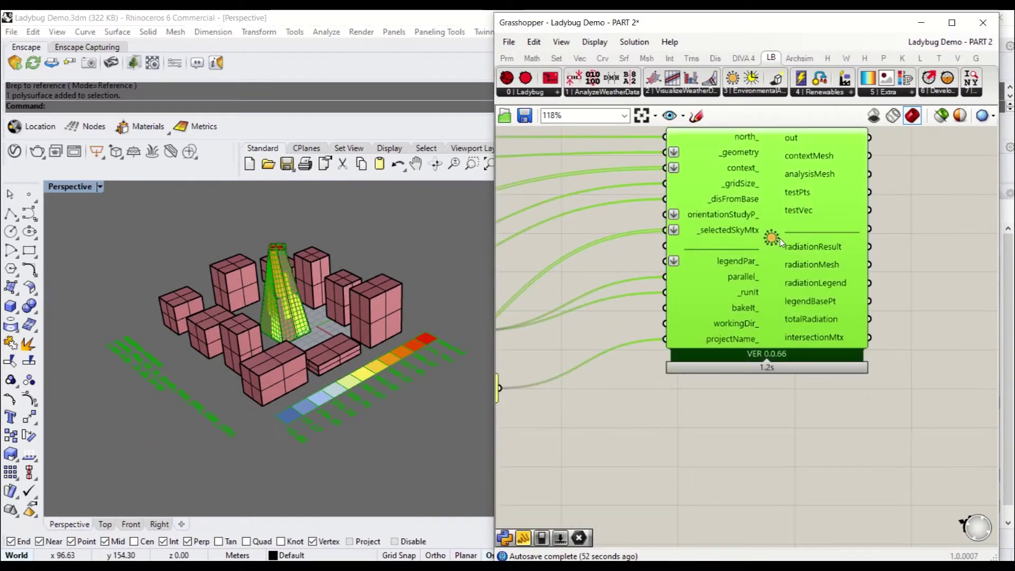
right_click(777, 239)
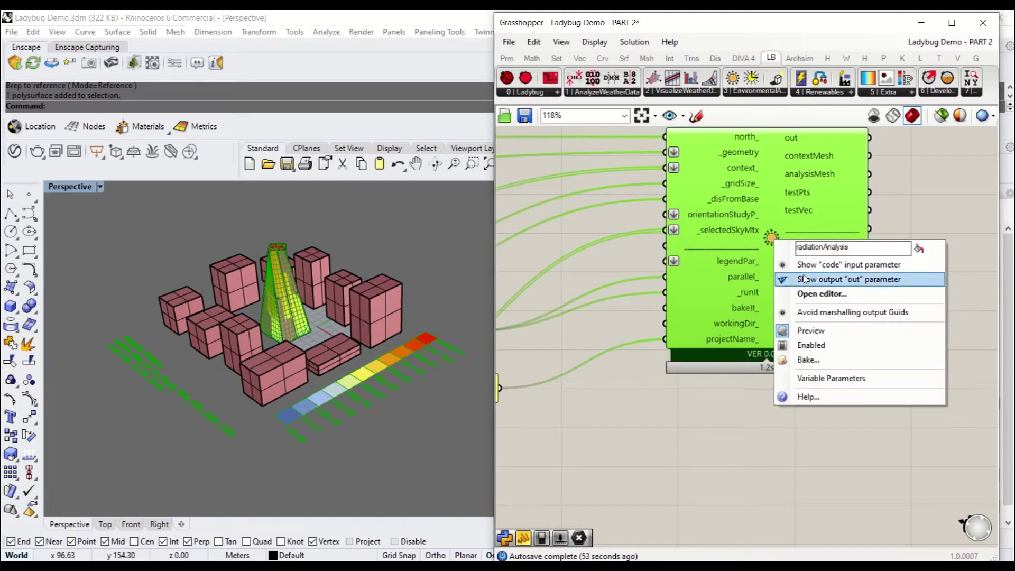
left_click(811, 330)
left_click(928, 219)
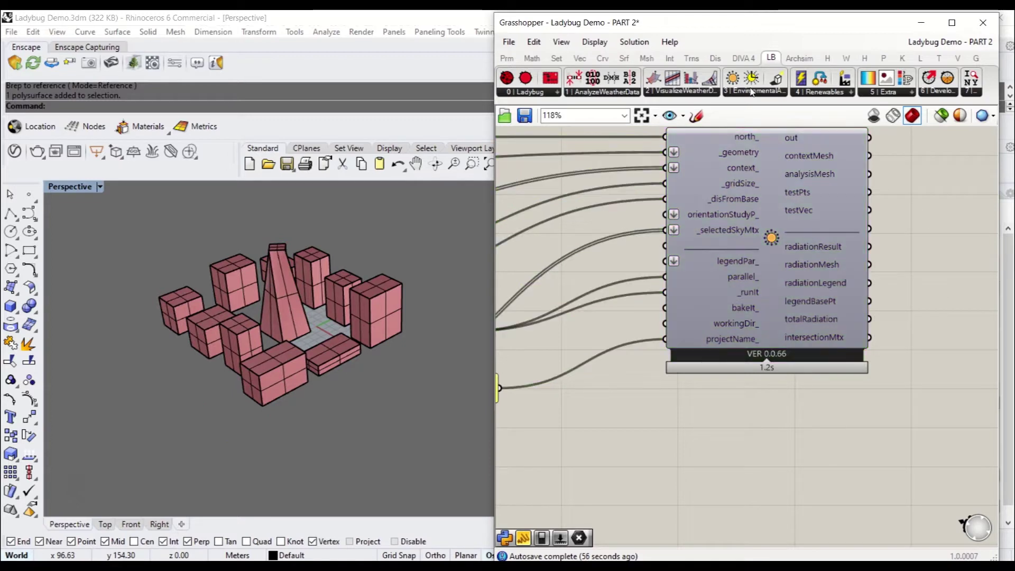
Step: Add a Ladybug_Radiation Rose component to the canvas below the Radiation Analysis component
left_click(751, 92)
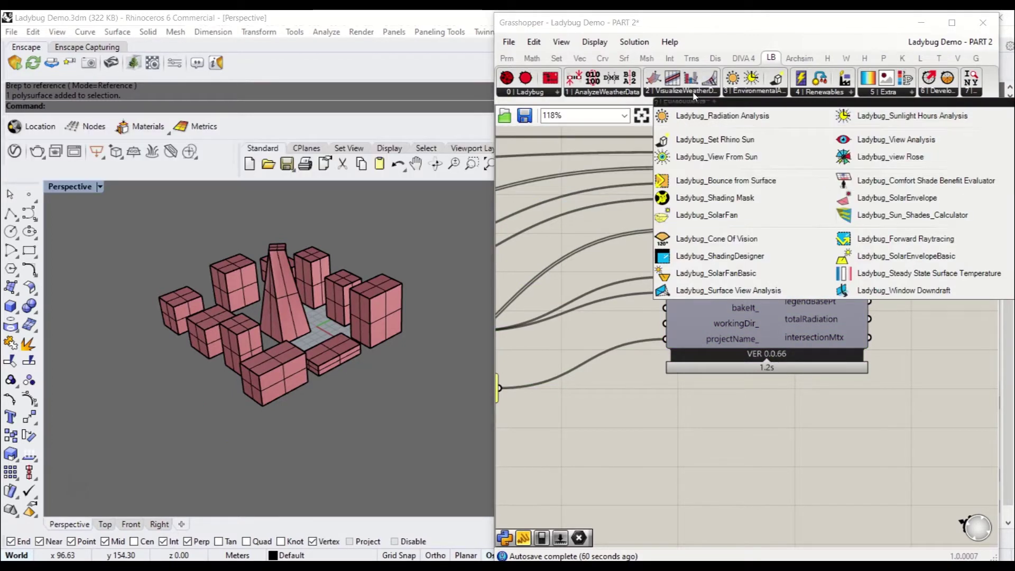
left_click(693, 95)
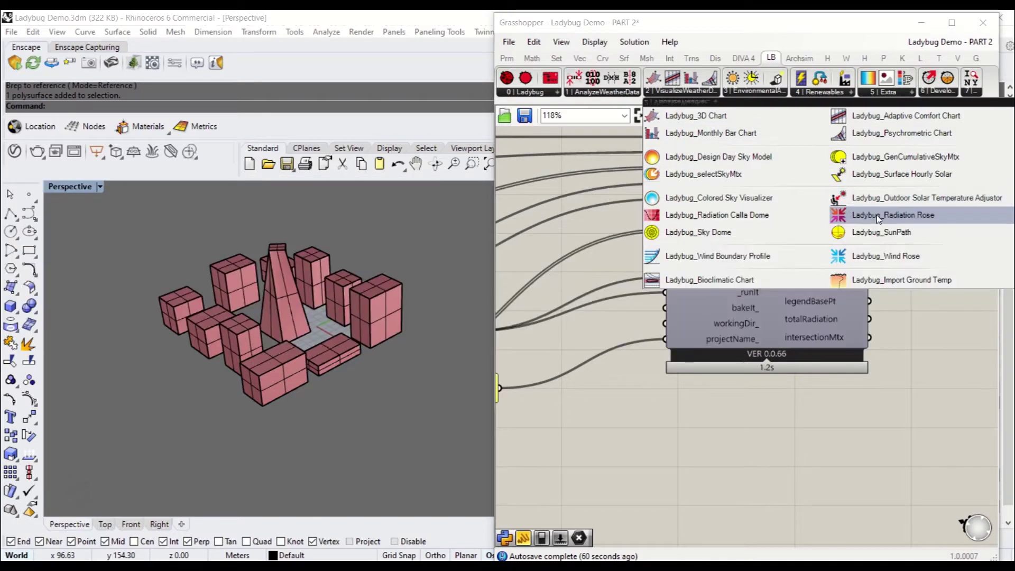
left_click(876, 218)
scroll(845, 212, "down", 4)
scroll(800, 371, "up", 3)
left_click(797, 373)
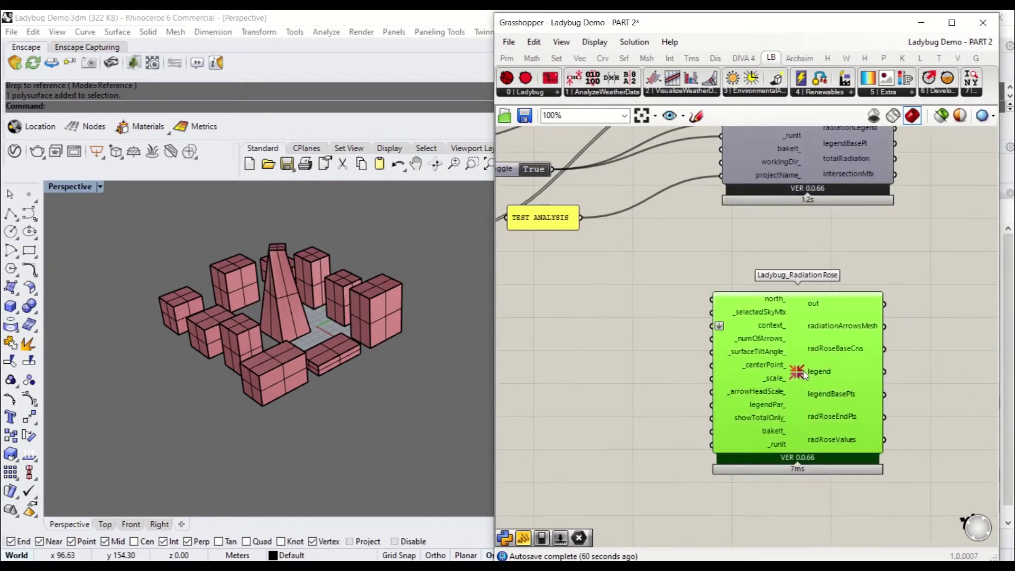
left_click_drag(802, 374, 824, 363)
Step: Connect the selectSkyMtx component's selectedSkyMtx output to the Radiation Rose's _selectedSkyMtx input
right_click_drag(715, 287, 776, 365)
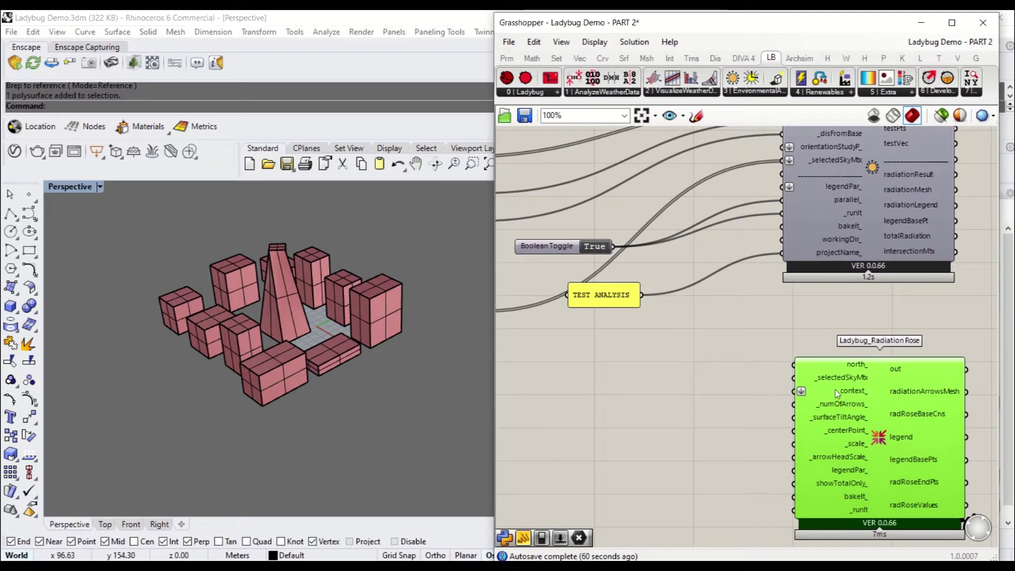
scroll(810, 367, "down", 3)
left_click_drag(810, 367, 673, 325)
scroll(642, 330, "up", 3)
mouse_move(647, 318)
left_mouse_down()
mouse_move(661, 319)
mouse_move(652, 318)
left_mouse_up()
right_click_drag(883, 401, 747, 326)
scroll(849, 332, "up", 3)
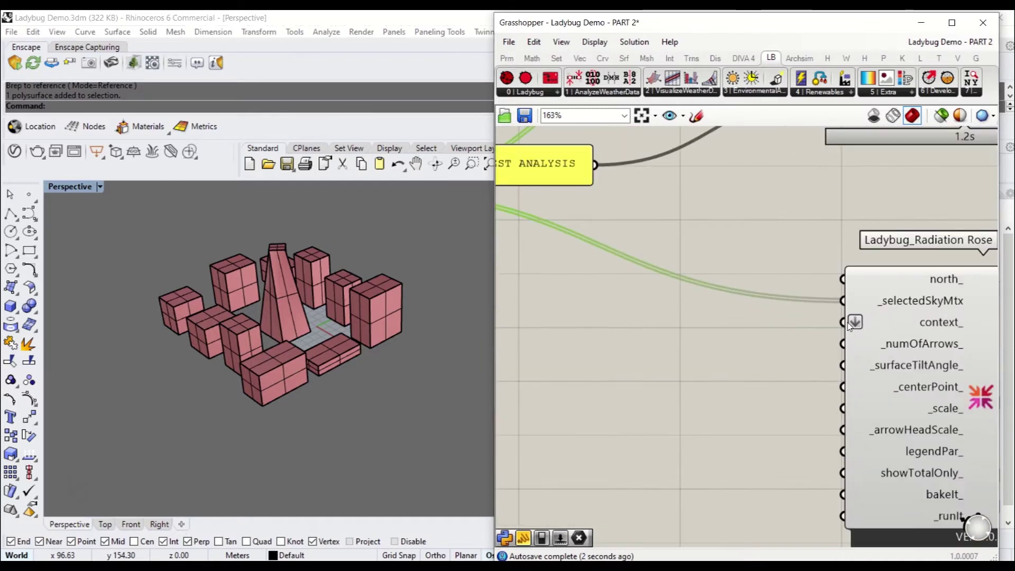
Step: Connect the CONTEXT geometry parameter to the Radiation Rose's context_ input
left_click_drag(848, 324, 686, 185)
scroll(923, 335, "down", 5)
scroll(846, 315, "up", 5)
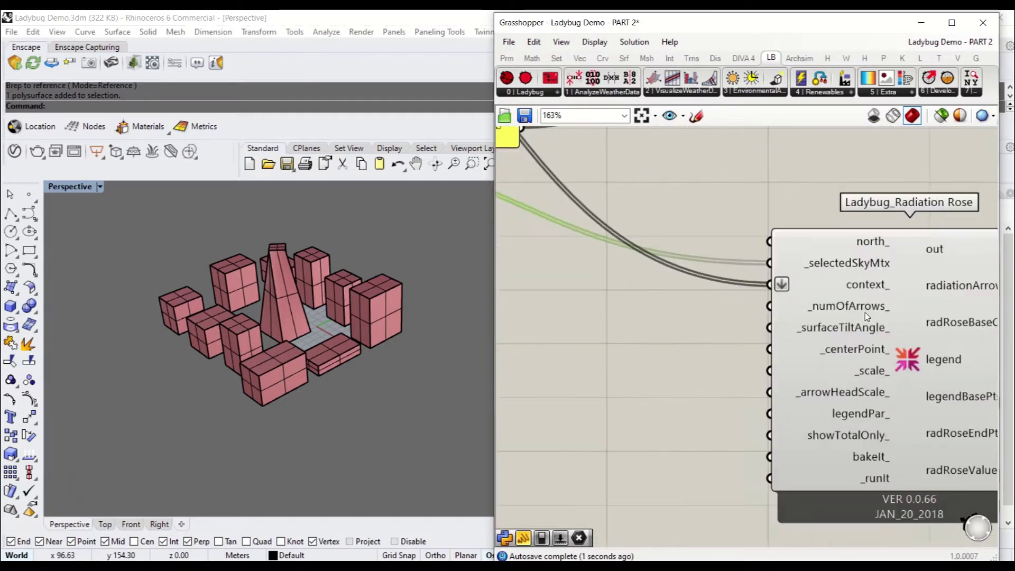
Step: Review the Radiation Rose's optional inputs, reading the description of _surfaceTiltAngle_
scroll(867, 316, "up", 2)
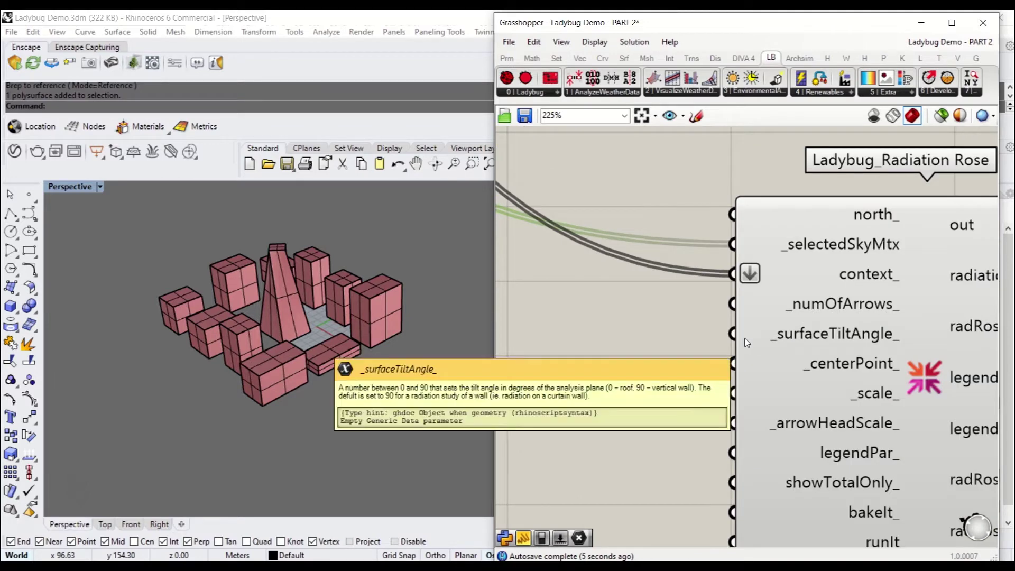
scroll(742, 339, "down", 2)
scroll(739, 334, "down", 1)
left_click_drag(735, 332, 698, 328)
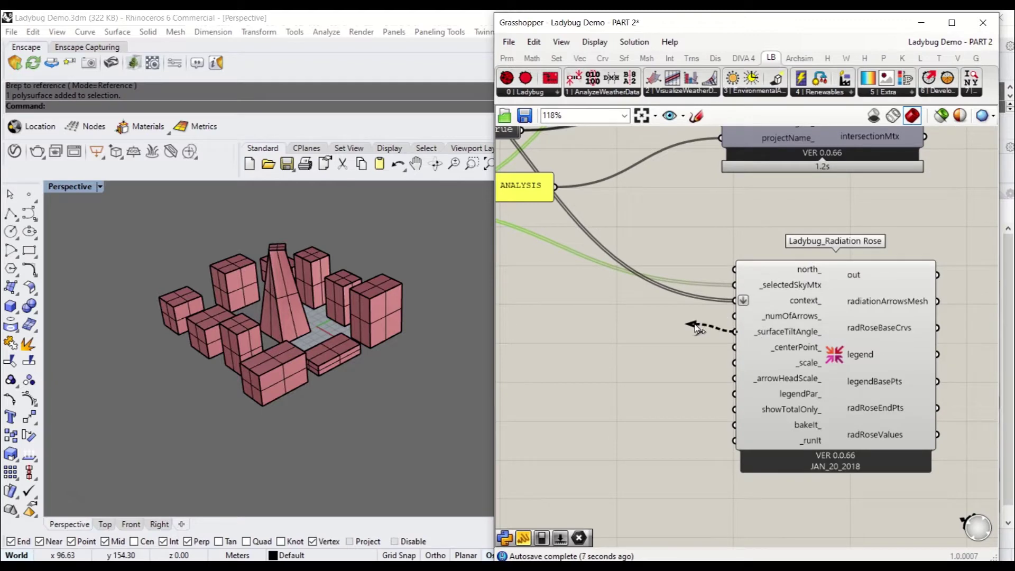
scroll(761, 328, "up", 3)
right_click_drag(775, 363, 784, 344)
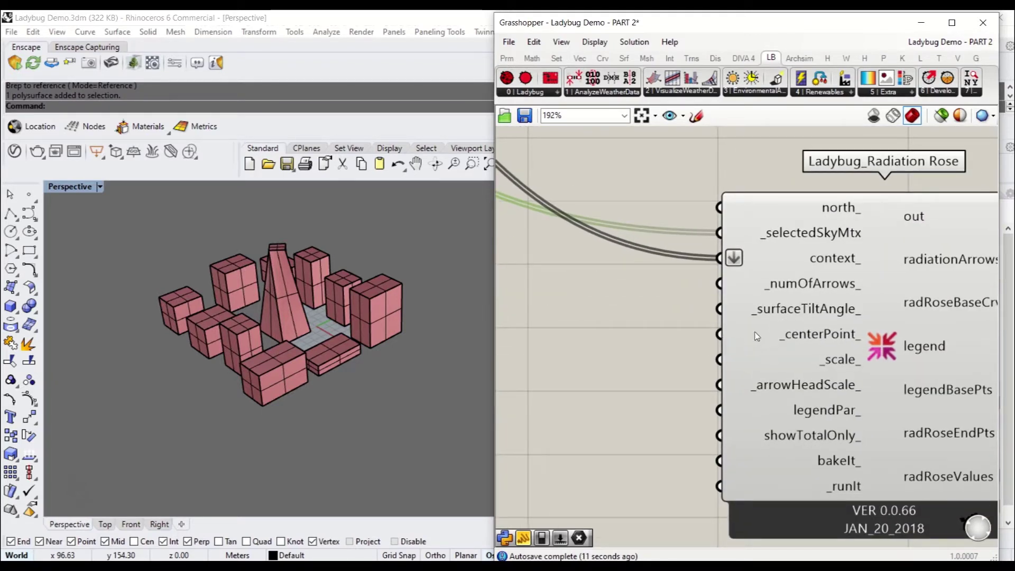
Step: Add a Point parameter and connect it to the Radiation Rose's _centerPoint_ input
right_click_drag(721, 341, 777, 350)
double_click(657, 342)
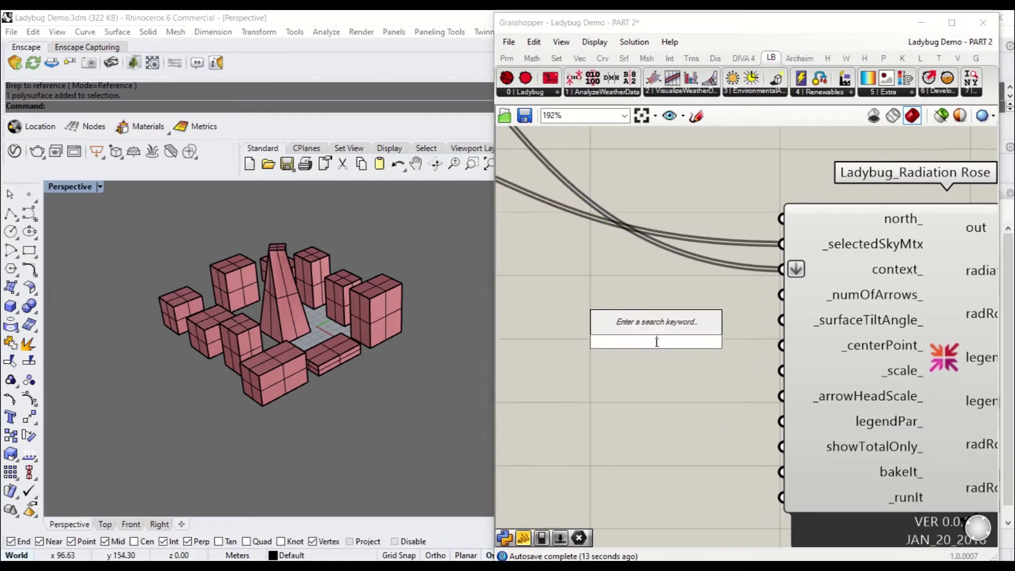
type("pt")
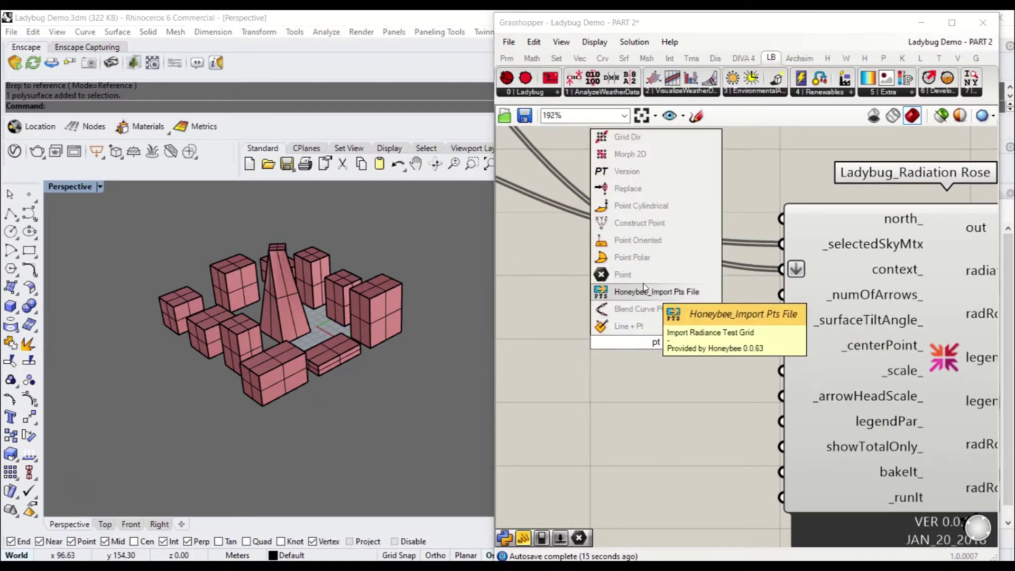
left_click(648, 274)
left_click_drag(692, 346, 781, 345)
Step: Assign a single point picked at the tower's base in the Rhino viewport to the Point parameter
right_click(661, 345)
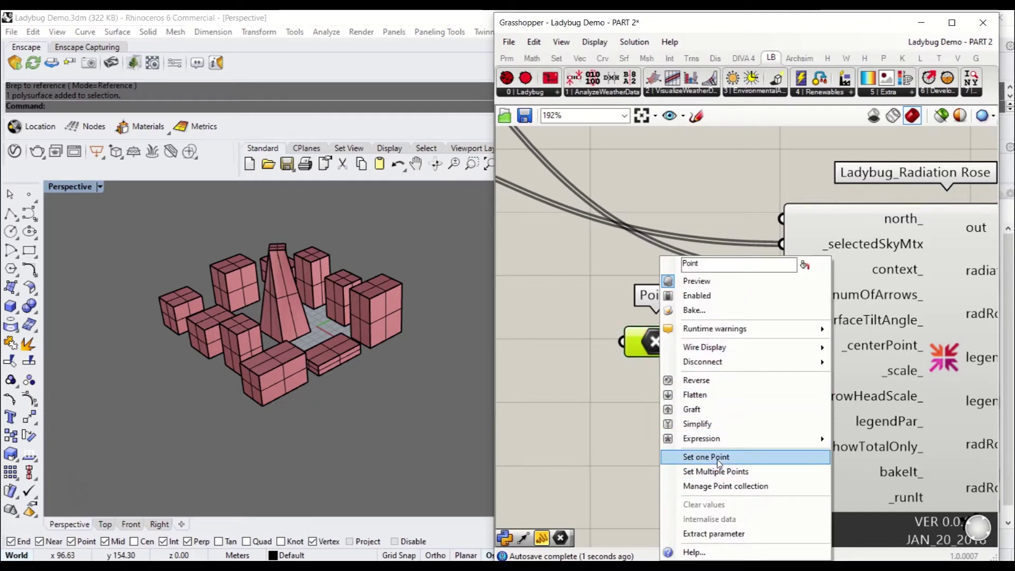
left_click(706, 456)
scroll(296, 338, "up", 5)
right_click_drag(294, 335, 374, 280)
left_click(371, 276)
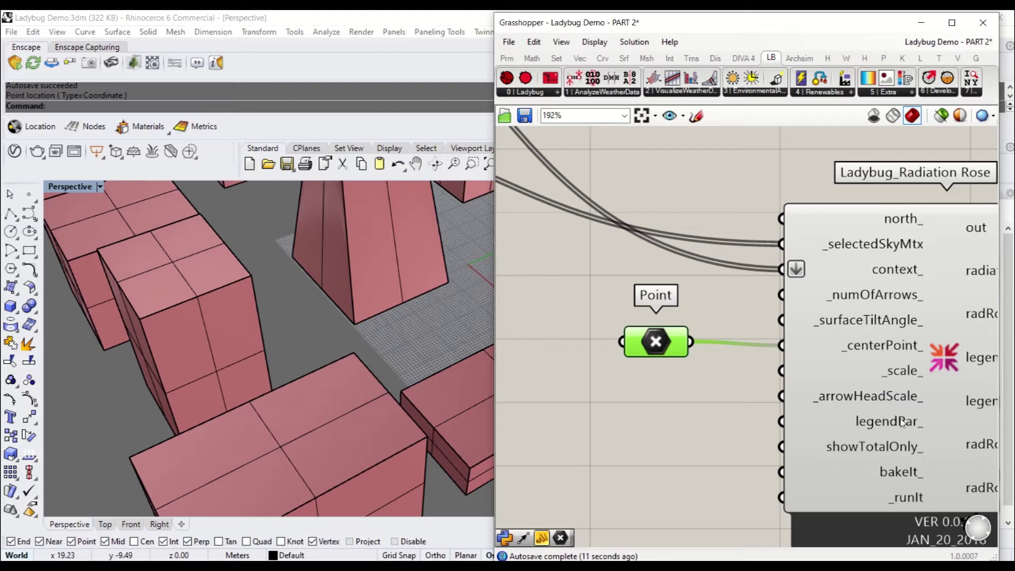
left_click(932, 93)
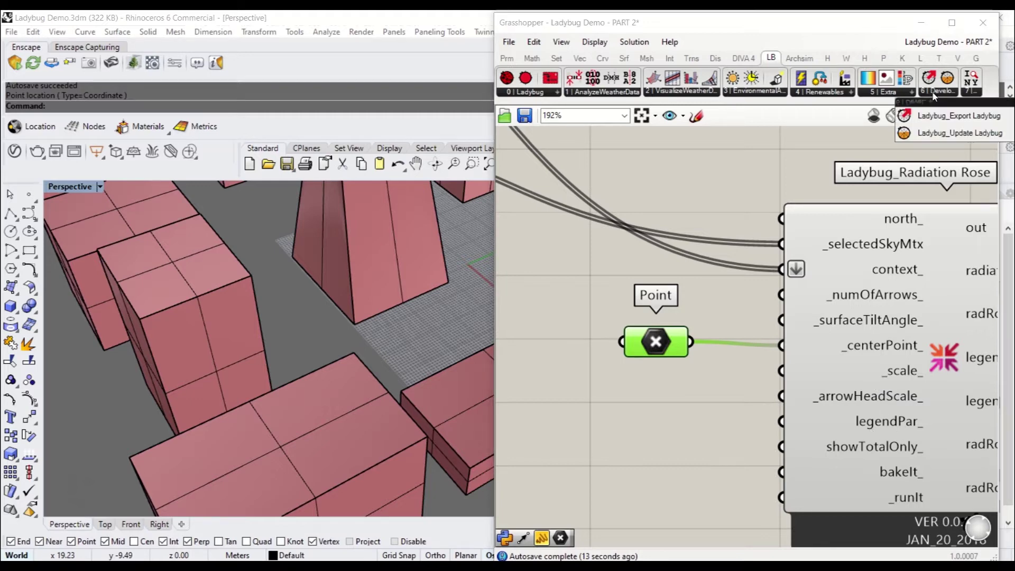
left_click(892, 93)
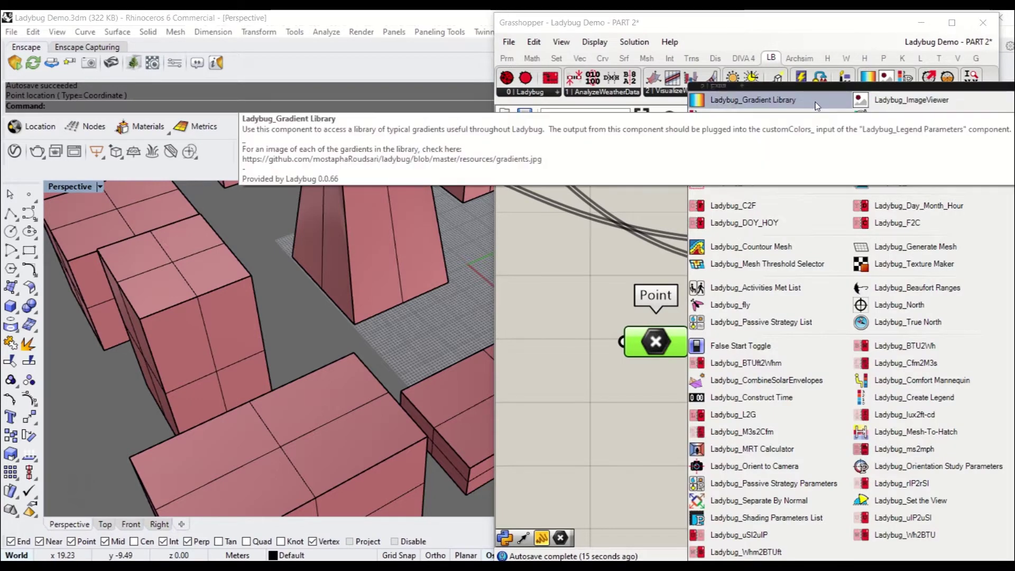
left_click(813, 102)
left_click(598, 435)
left_click_drag(616, 443, 640, 437)
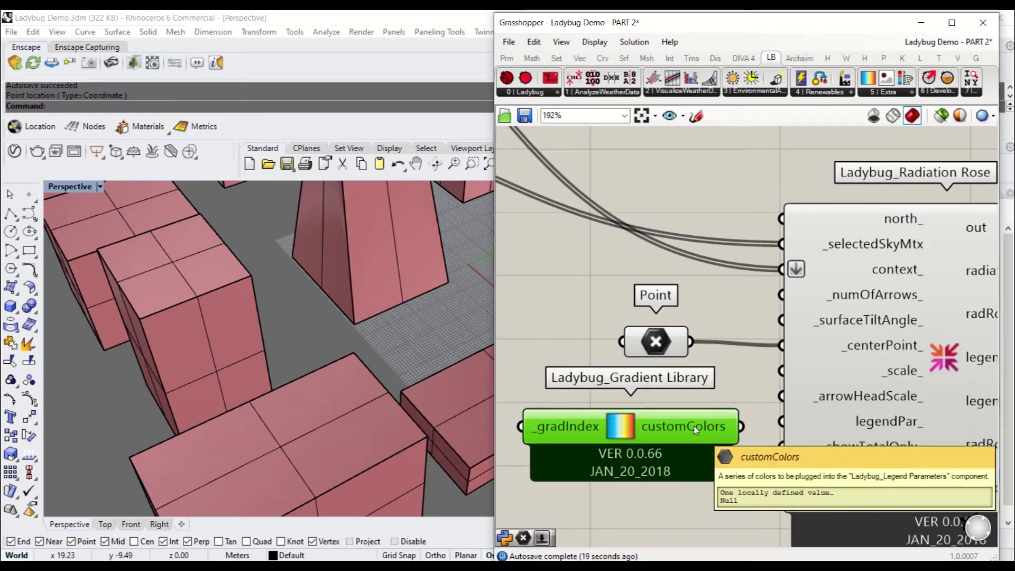
key("Delete")
Step: Run the Radiation Rose by connecting the existing True Boolean Toggle to its _runIt input
right_click_drag(855, 454, 859, 412)
left_click_drag(865, 409, 865, 405)
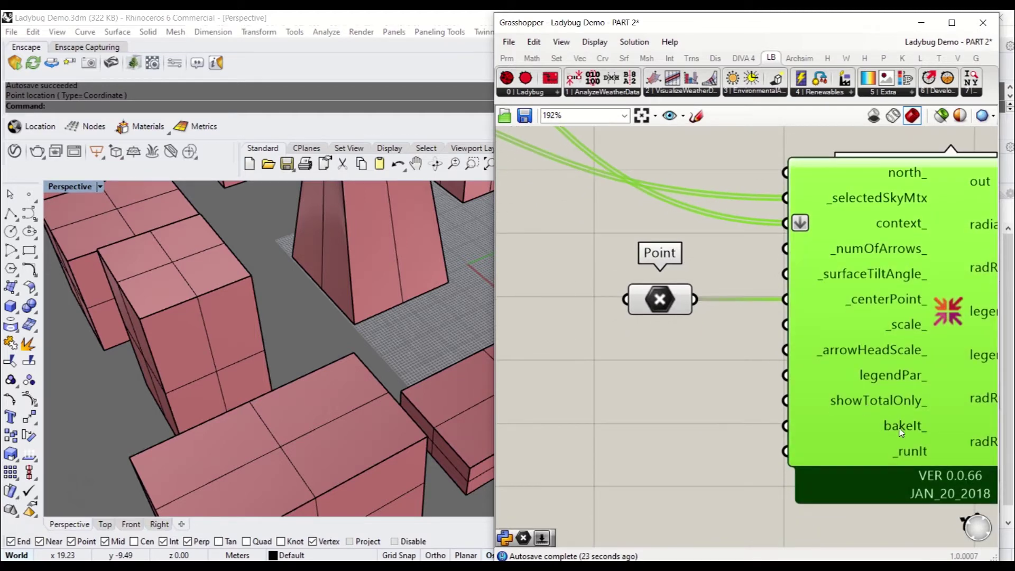
right_click_drag(739, 448, 830, 431)
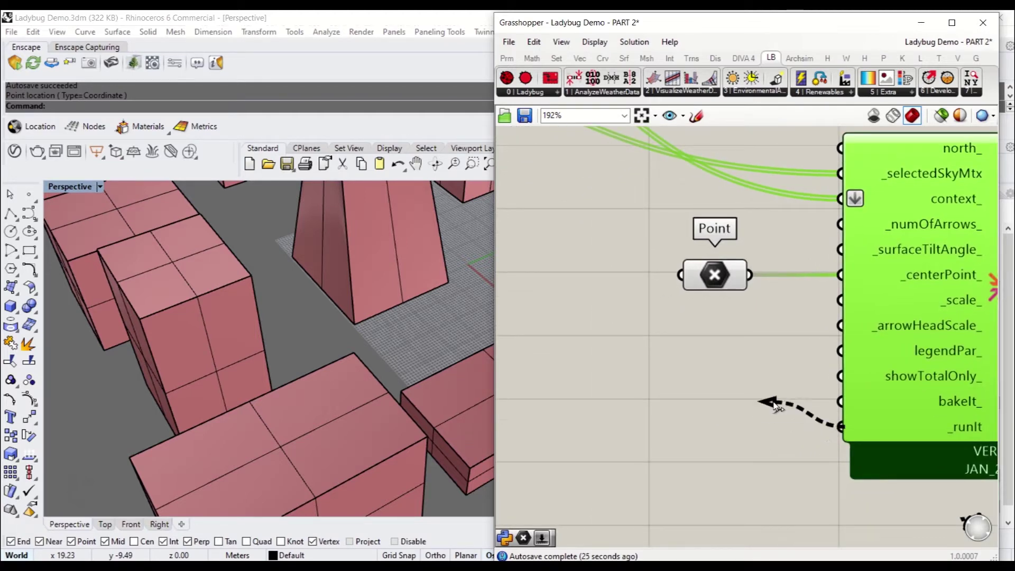
scroll(775, 406, "down", 5)
scroll(687, 288, "up", 4)
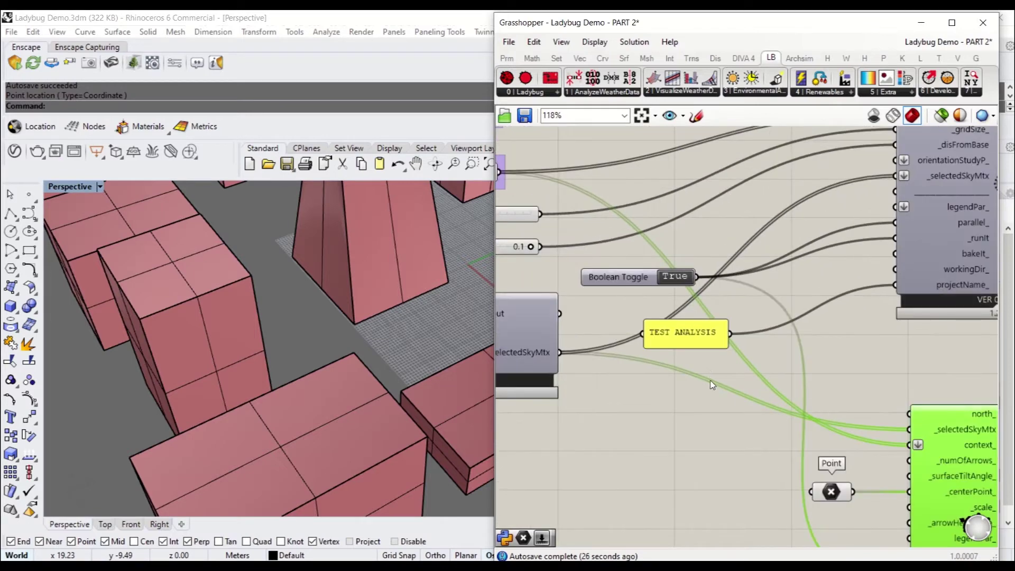
scroll(739, 399, "down", 1)
right_click_drag(736, 401, 693, 365)
Step: Examine the radiation rose around the tower, its kWh/m2 legend and its title in the Perspective view
right_click_drag(349, 366, 298, 320)
scroll(361, 353, "down", 6)
scroll(247, 315, "down", 4)
scroll(392, 292, "up", 3)
mouse_move(392, 293)
right_mouse_down()
mouse_move(368, 300)
mouse_move(384, 304)
right_mouse_up()
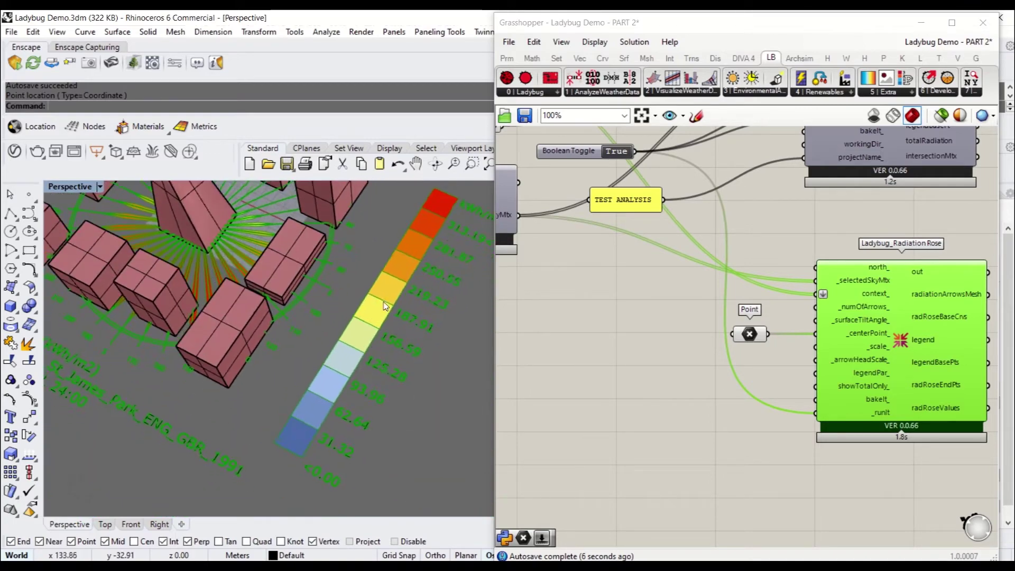
scroll(453, 237, "up", 5)
scroll(372, 246, "down", 5)
scroll(372, 246, "up", 3)
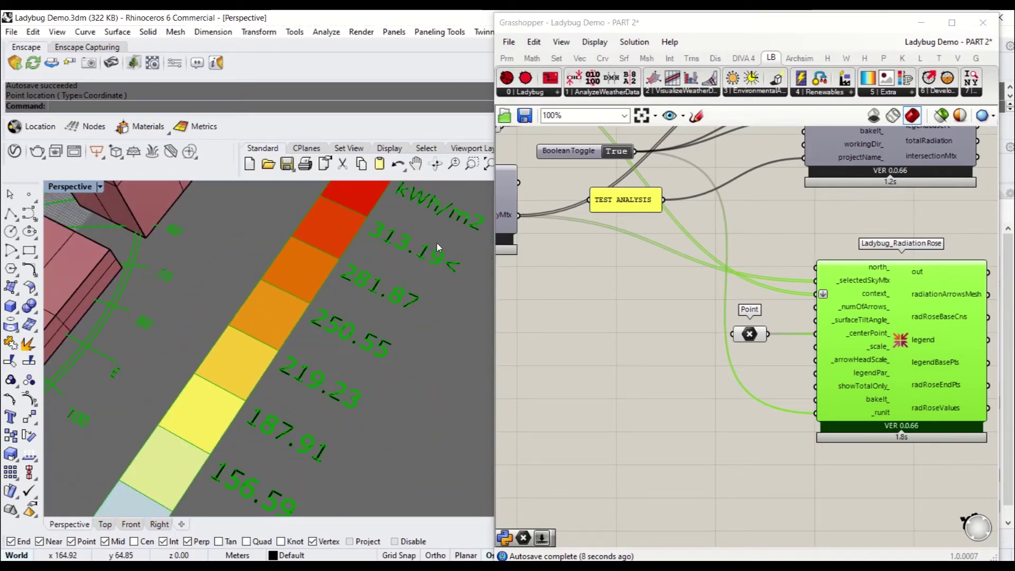
scroll(431, 247, "down", 6)
scroll(283, 238, "up", 3)
right_click_drag(283, 239, 246, 249)
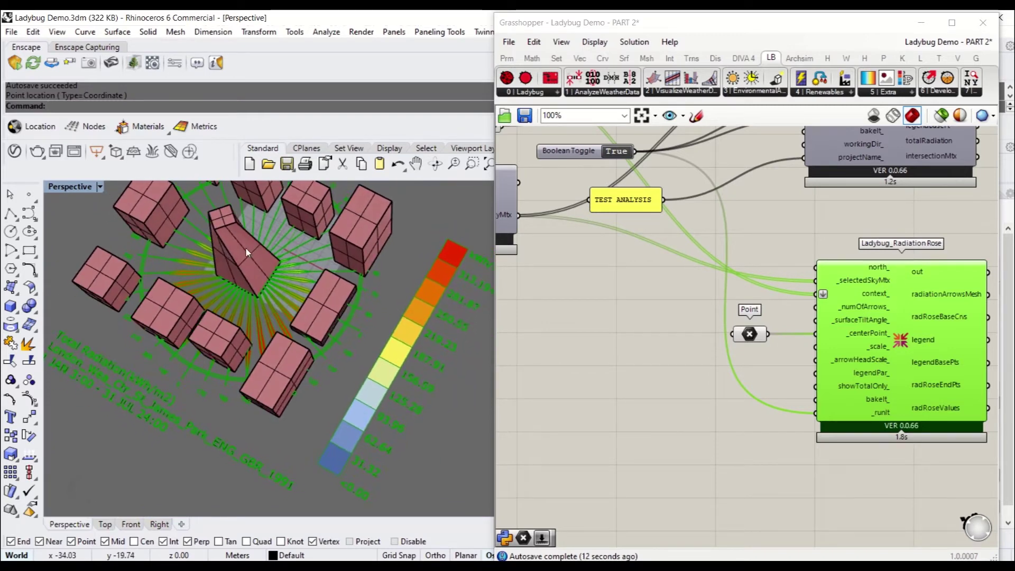
left_click(615, 346)
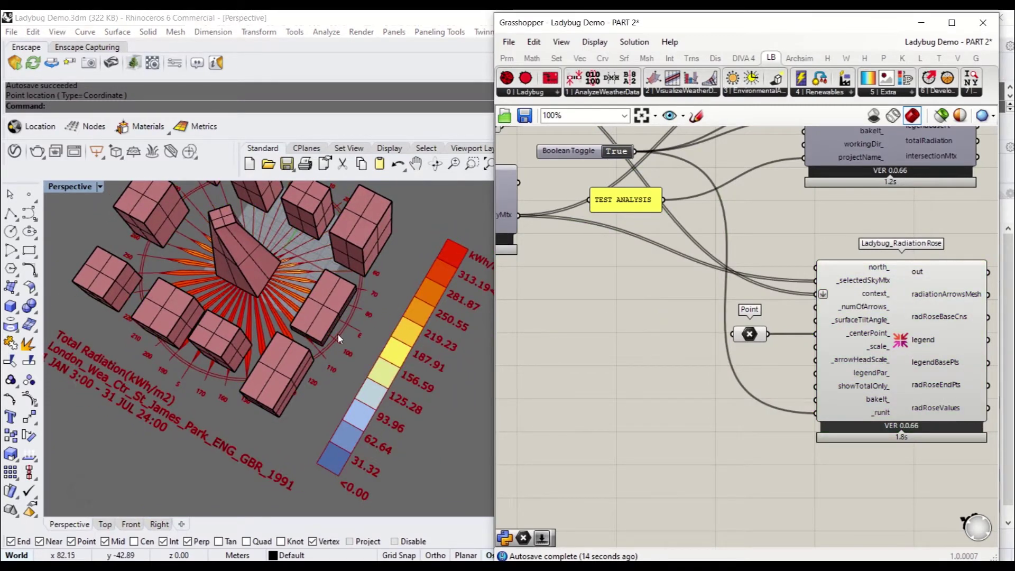
right_click_drag(337, 334, 309, 289)
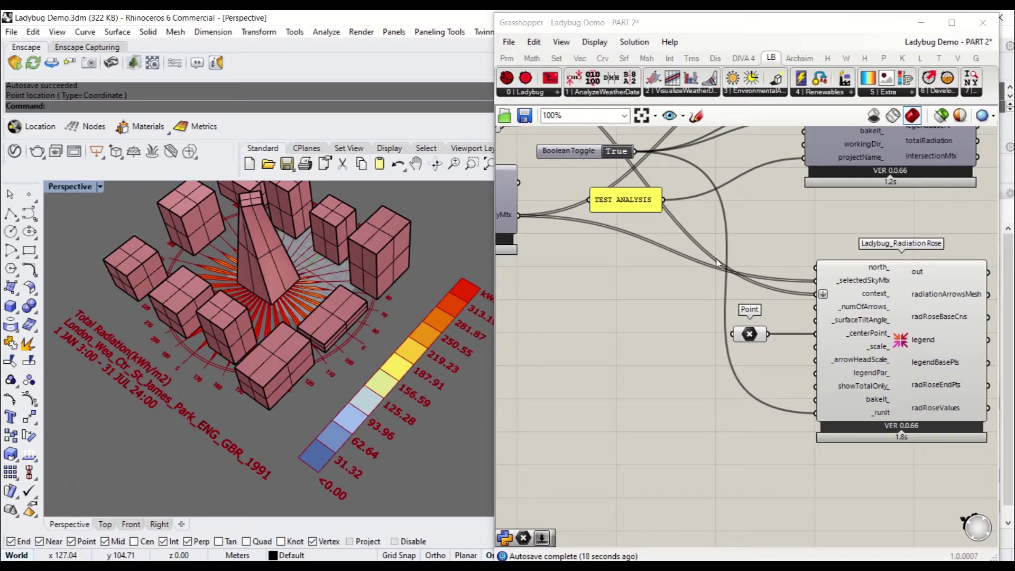
Step: Turn off the preview of the Radiation Rose component and deselect it
left_click(911, 342)
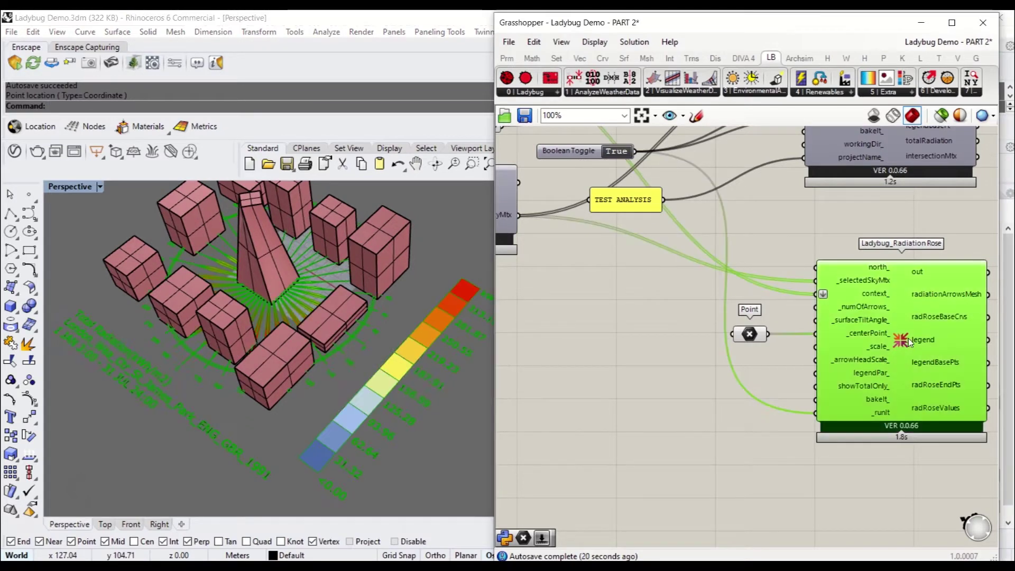
right_click(911, 342)
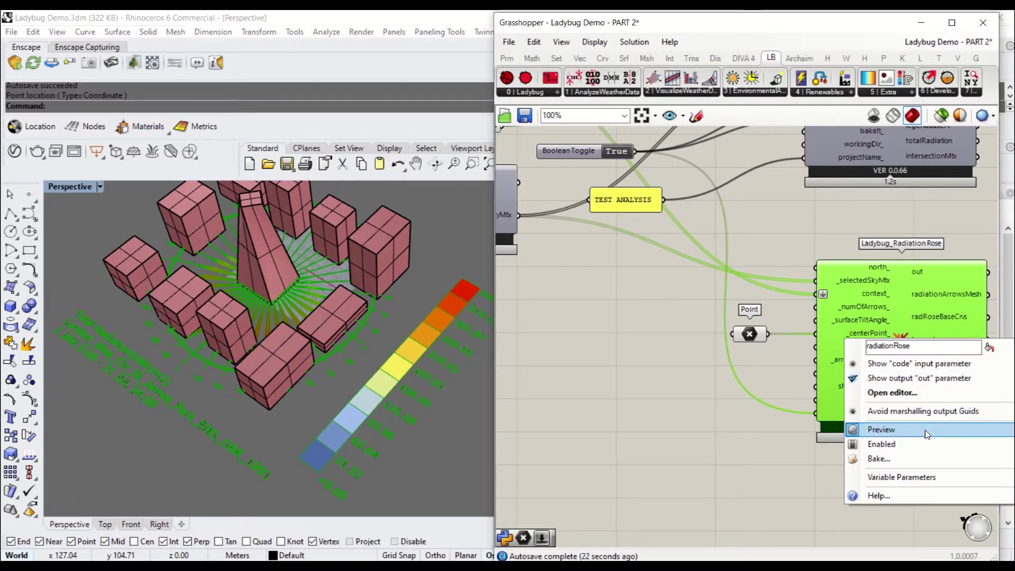
left_click(880, 429)
left_click(822, 459)
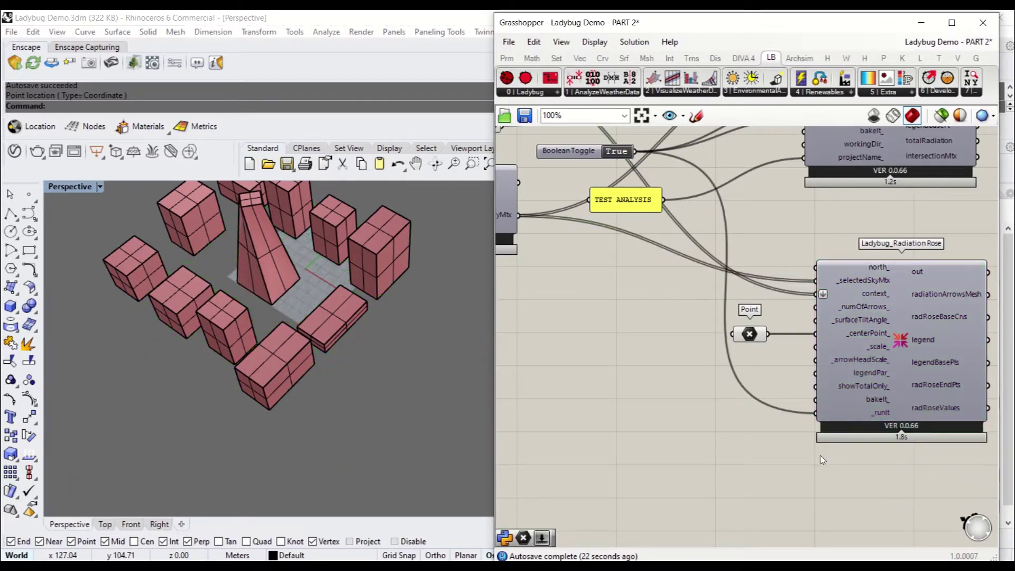
Step: Place a Ladybug Sunlight Hours Analysis component on the canvas below the Radiation Rose
left_click(759, 99)
left_click_drag(859, 112, 752, 129)
left_click_drag(786, 359, 830, 504)
right_click_drag(824, 505, 759, 299)
left_click_drag(759, 298, 823, 390)
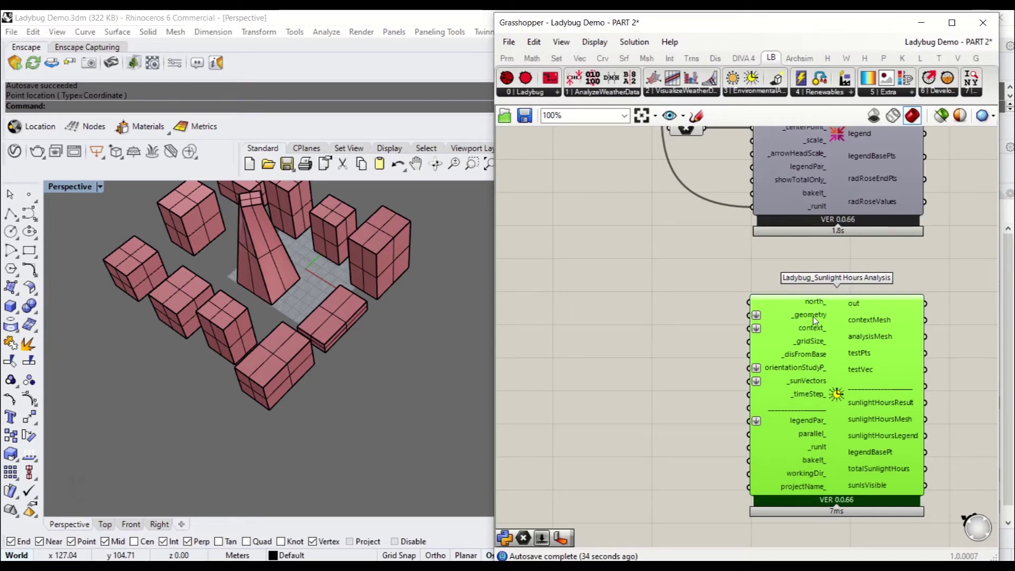
Step: Connect the TOWER parameter to _geometry and the CONTEXT parameter to context_ on the Sunlight Hours Analysis component
scroll(761, 327, "down", 2)
left_click_drag(749, 315, 686, 220)
scroll(729, 342, "down", 2)
scroll(656, 230, "up", 2)
scroll(704, 240, "up", 3)
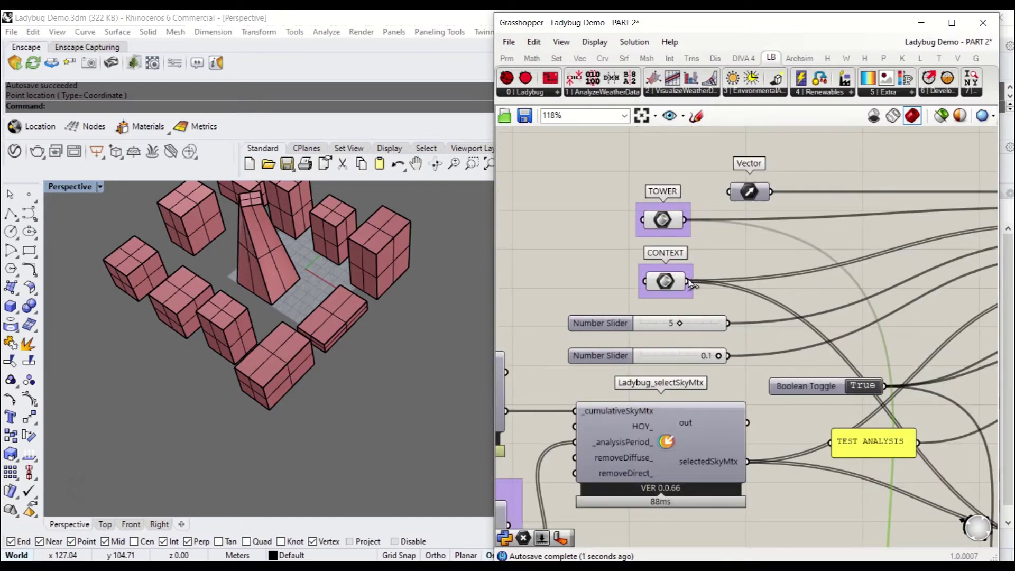
scroll(862, 510, "down", 3)
left_click_drag(692, 284, 732, 307)
scroll(861, 510, "up", 4)
Step: Connect the slider set to 5 to _gridSize_ and the 0.1 slider to _disFromBase on the Sunlight Hours Analysis
scroll(804, 438, "down", 3)
scroll(632, 284, "up", 4)
right_click_drag(806, 294, 554, 337)
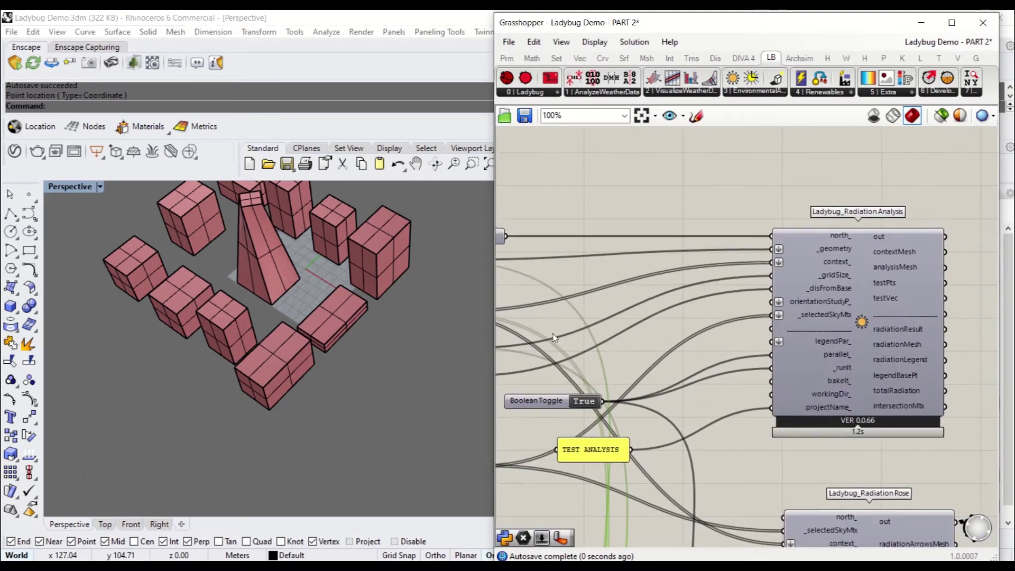
right_click_drag(702, 325, 886, 265)
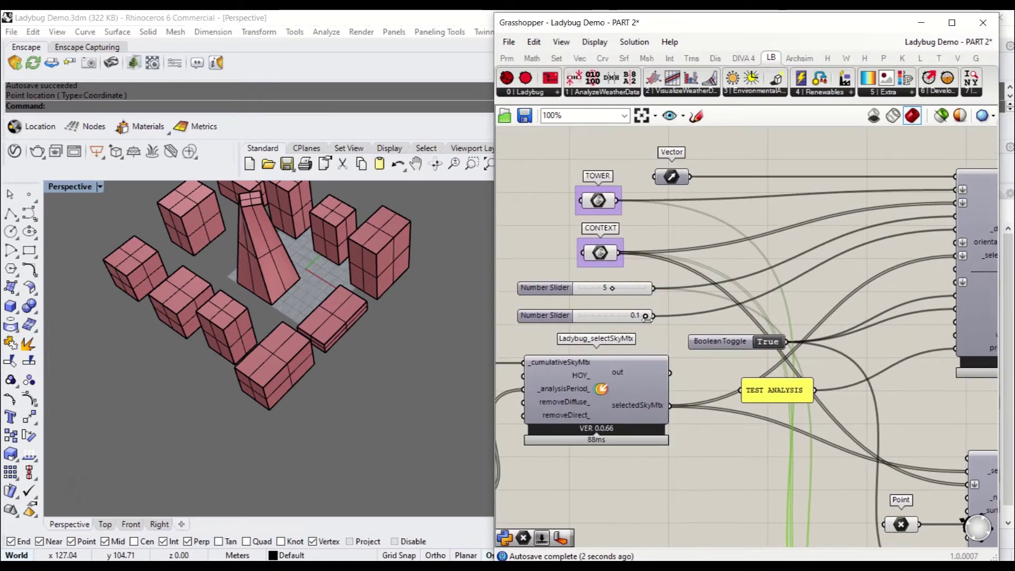
left_click_drag(653, 316, 739, 362)
scroll(663, 254, "down", 5)
scroll(761, 431, "up", 6)
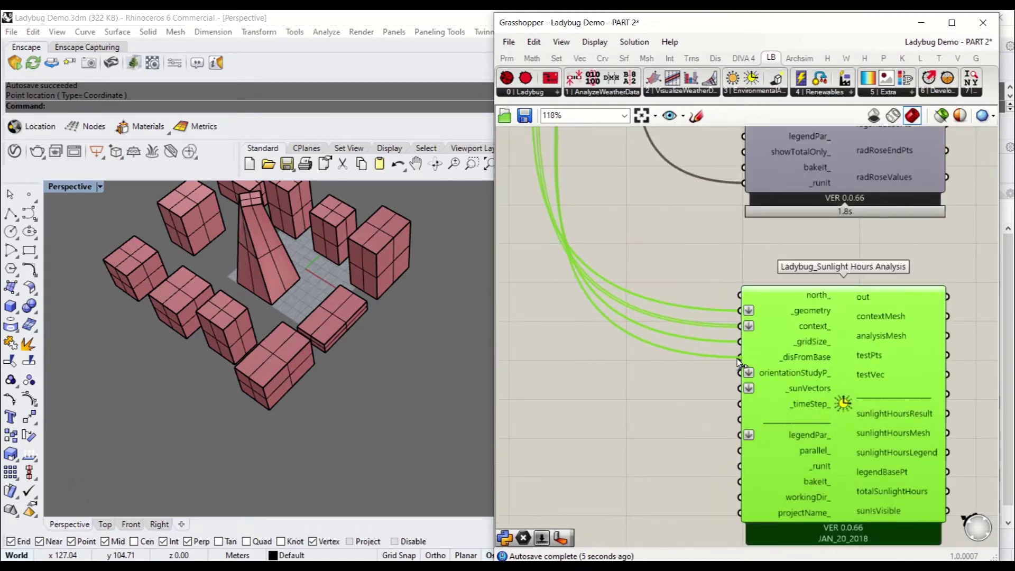
left_click(715, 382)
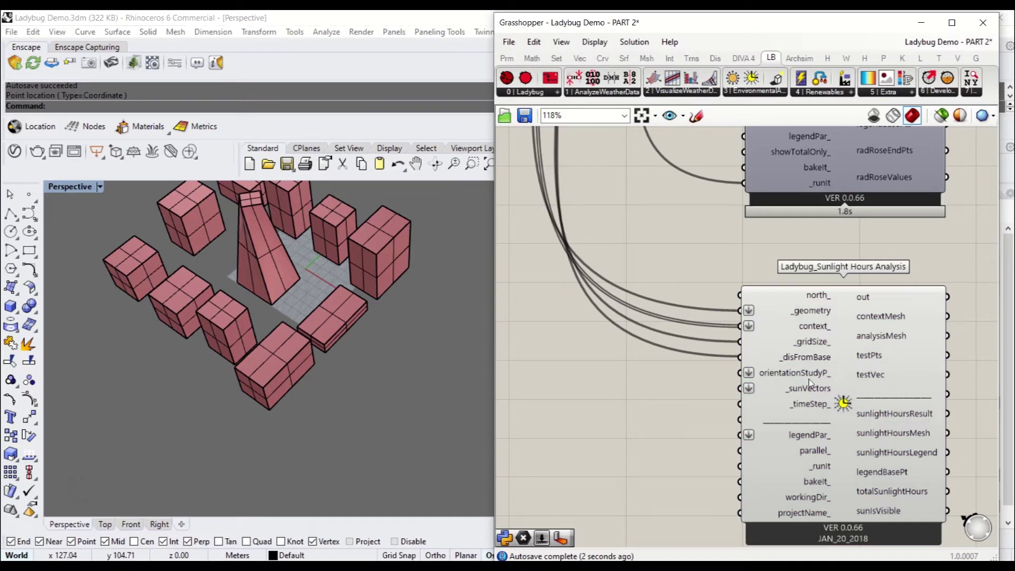
mouse_move(790, 375)
left_click(891, 92)
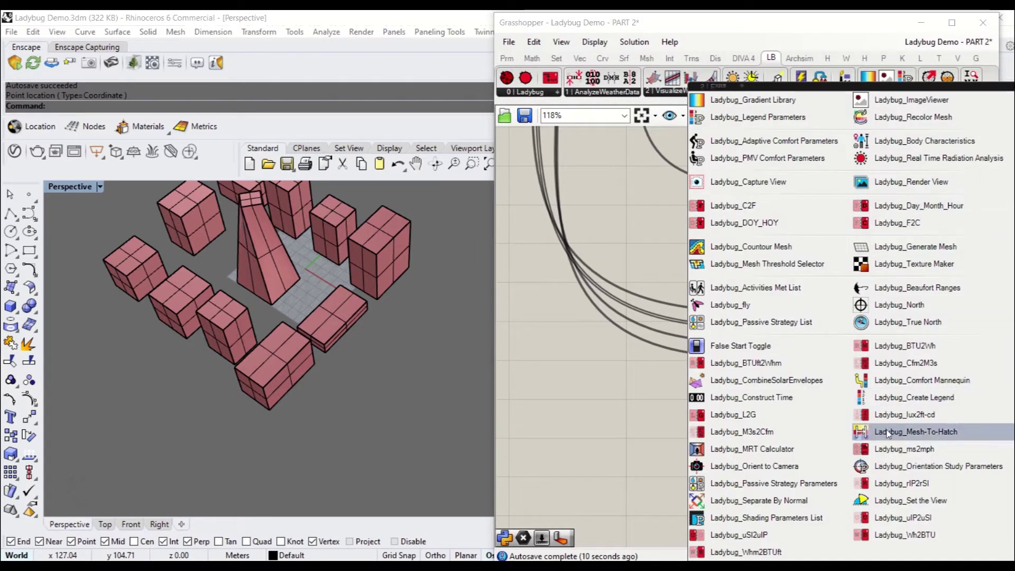
left_click(905, 463)
left_click(580, 403)
right_click_drag(614, 422, 732, 328)
left_click_drag(696, 322, 702, 350)
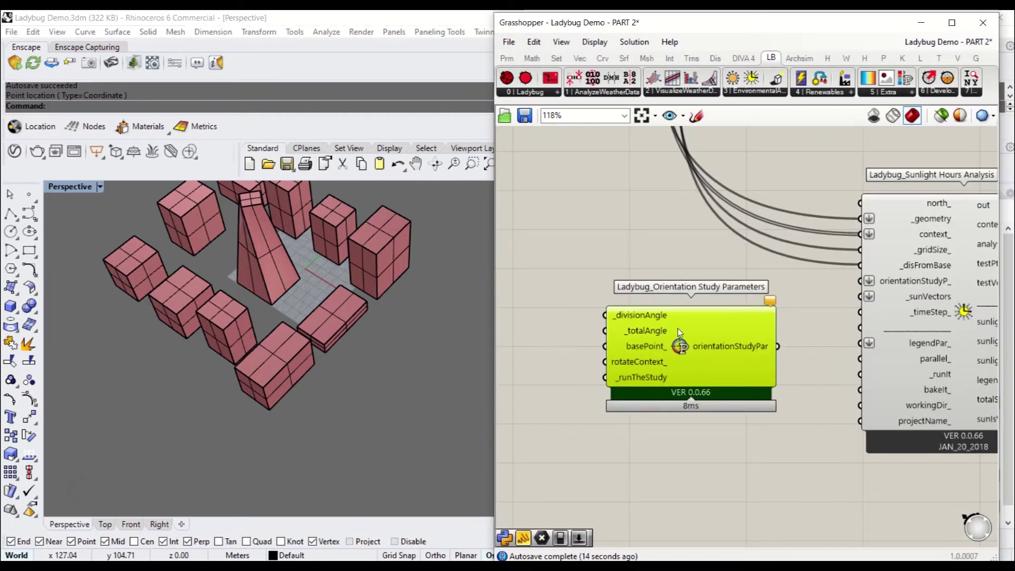
key("Delete")
Step: Add a Ladybug SunPath component beside the Sunlight Hours Analysis and move it clear of its inputs
right_click_drag(765, 351, 701, 341)
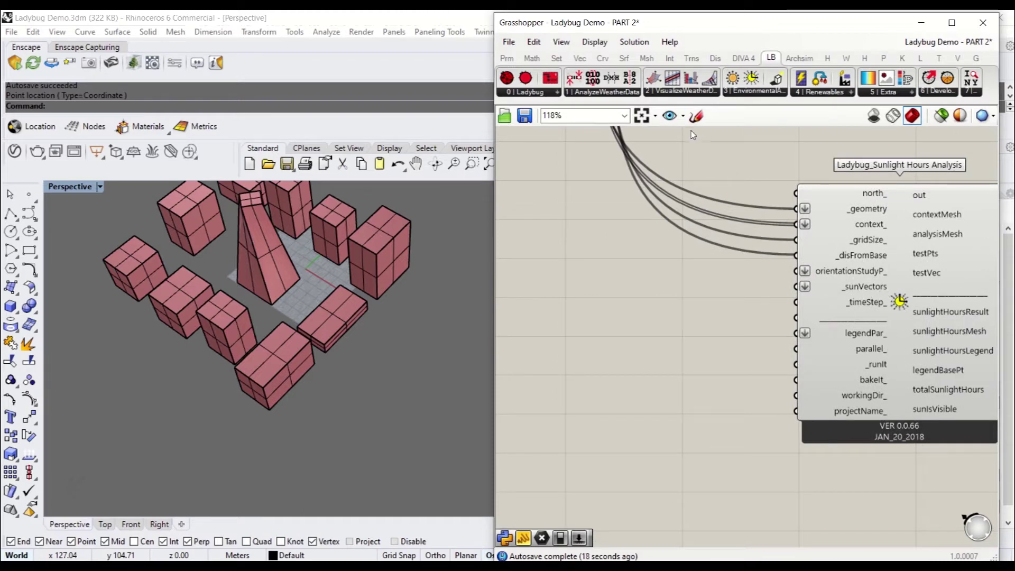
left_click(704, 94)
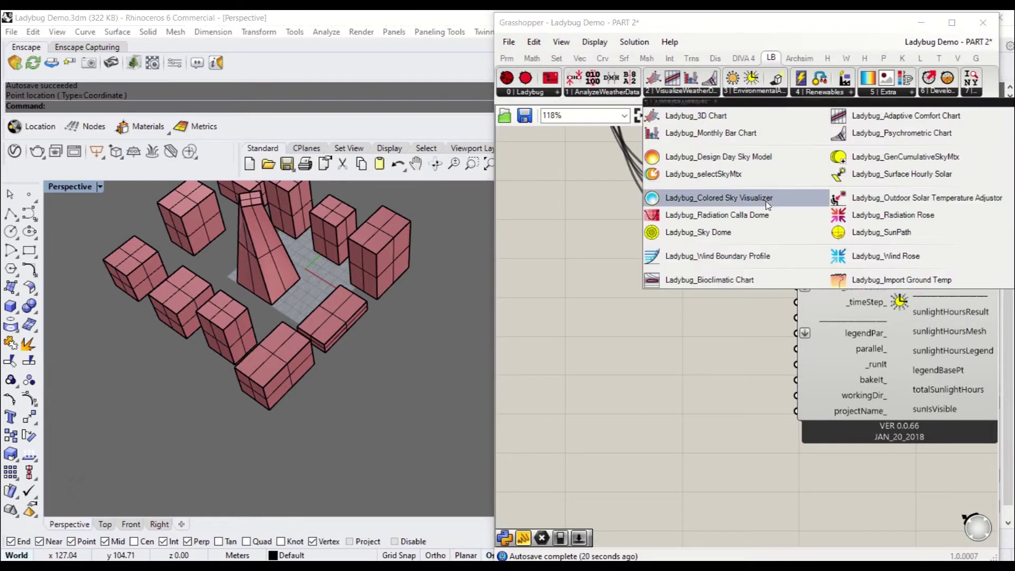
left_click(884, 236)
left_click(667, 320)
right_click_drag(616, 322, 776, 289)
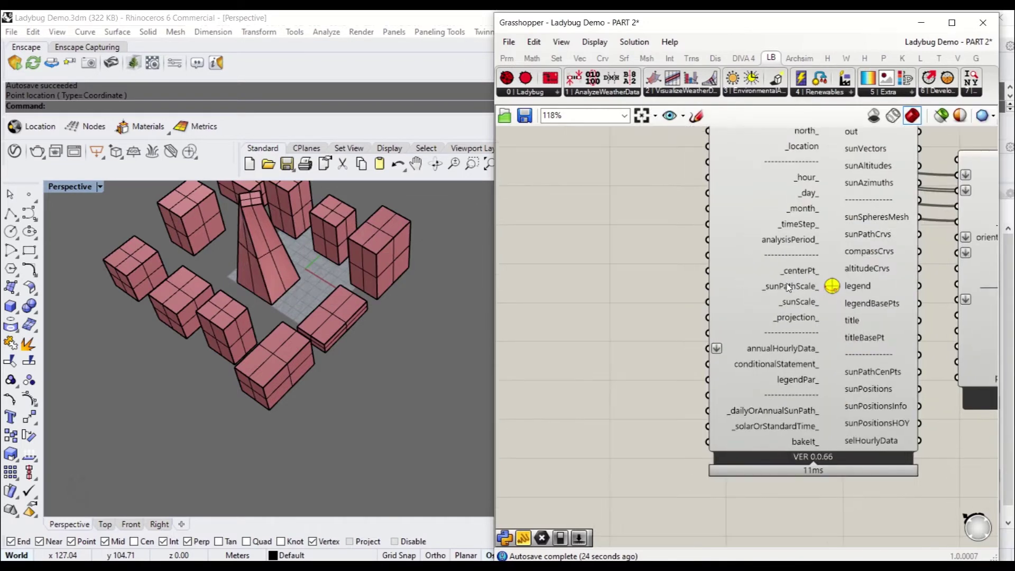
left_click_drag(792, 287, 650, 309)
right_click_drag(766, 249, 737, 256)
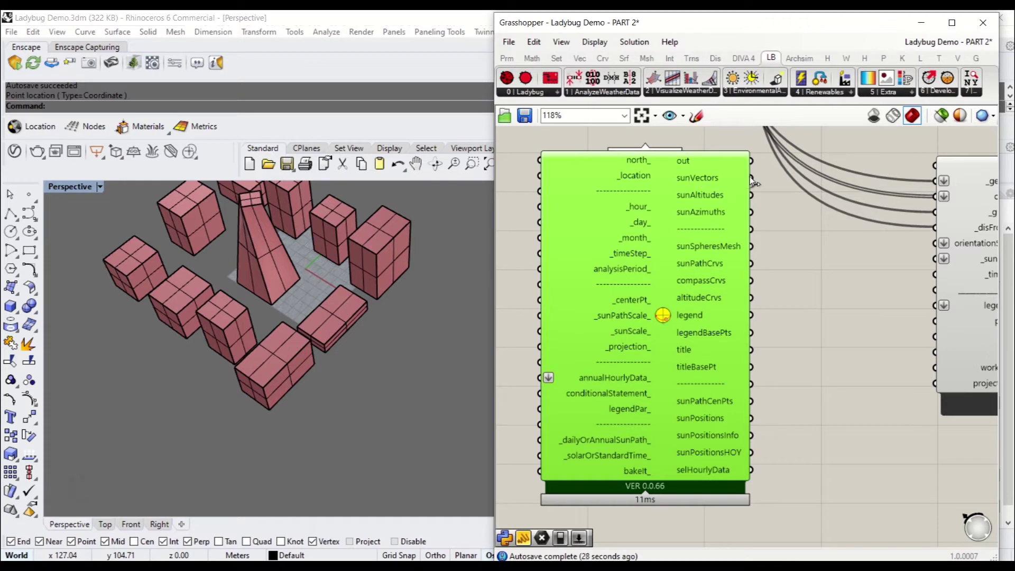
Step: Connect the SunPath's sunVectors output to the _sunVectors input of the Sunlight Hours Analysis
left_click_drag(754, 183, 863, 251)
scroll(816, 254, "down", 3)
scroll(816, 254, "up", 4)
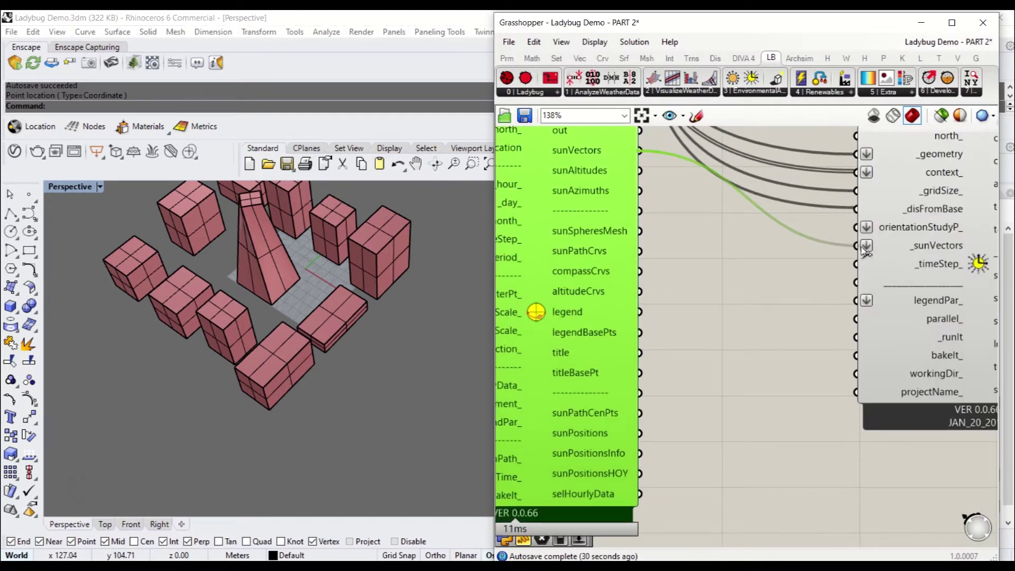
right_click_drag(515, 229, 559, 304)
left_click_drag(559, 287, 568, 340)
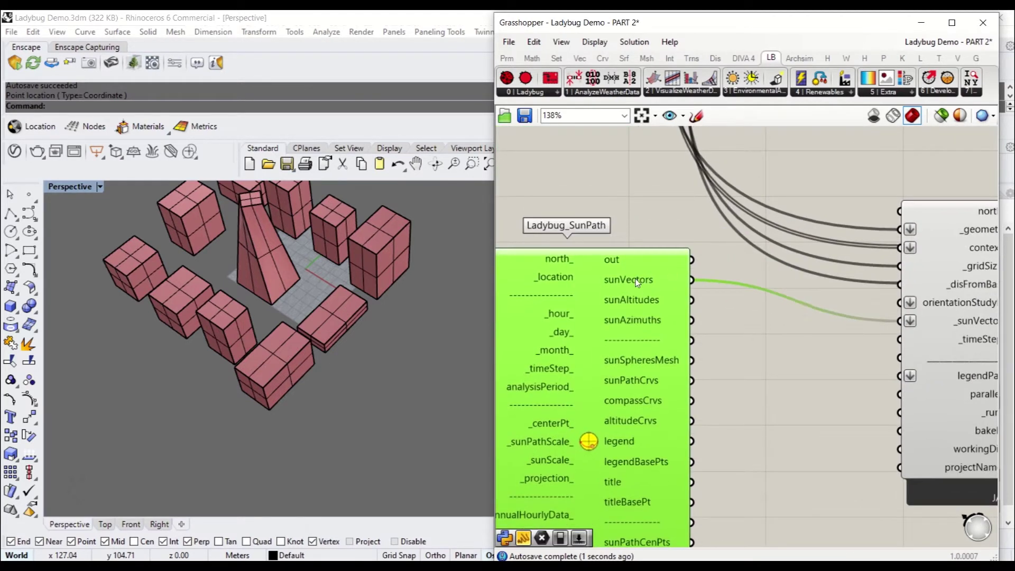
Step: Examine the SunPath component's inputs and the weather data outputs of the existing Import epw component
scroll(713, 255, "down", 5)
scroll(733, 273, "up", 4)
right_click_drag(652, 263, 797, 243)
scroll(805, 244, "down", 3)
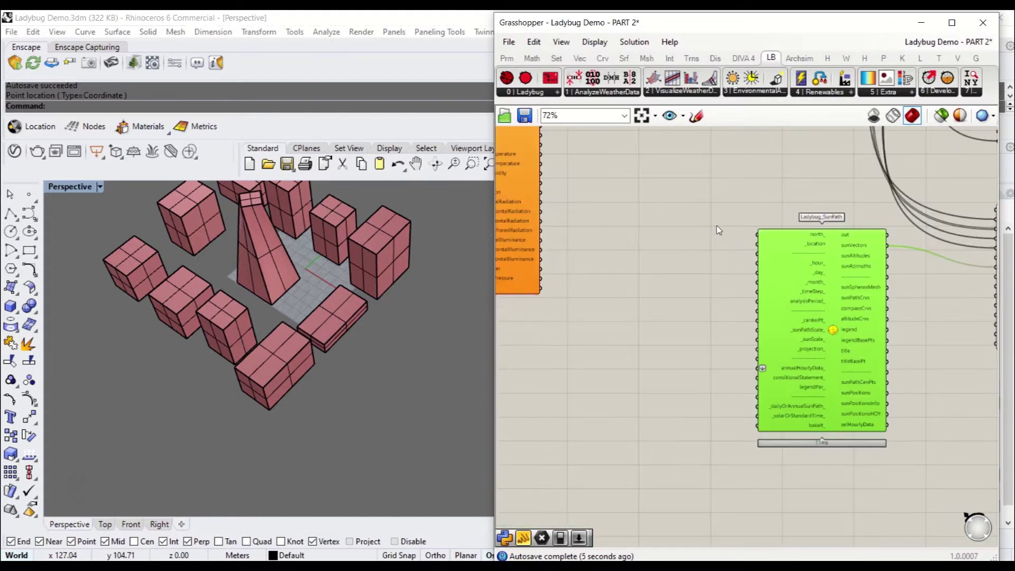
right_click_drag(716, 224, 781, 259)
scroll(880, 286, "up", 4)
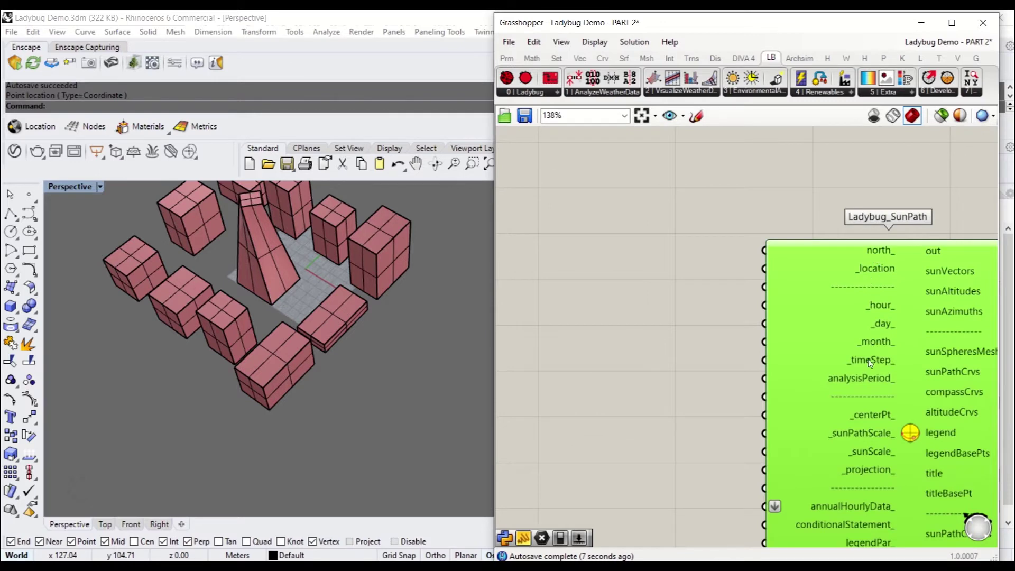
right_click_drag(870, 399, 868, 359)
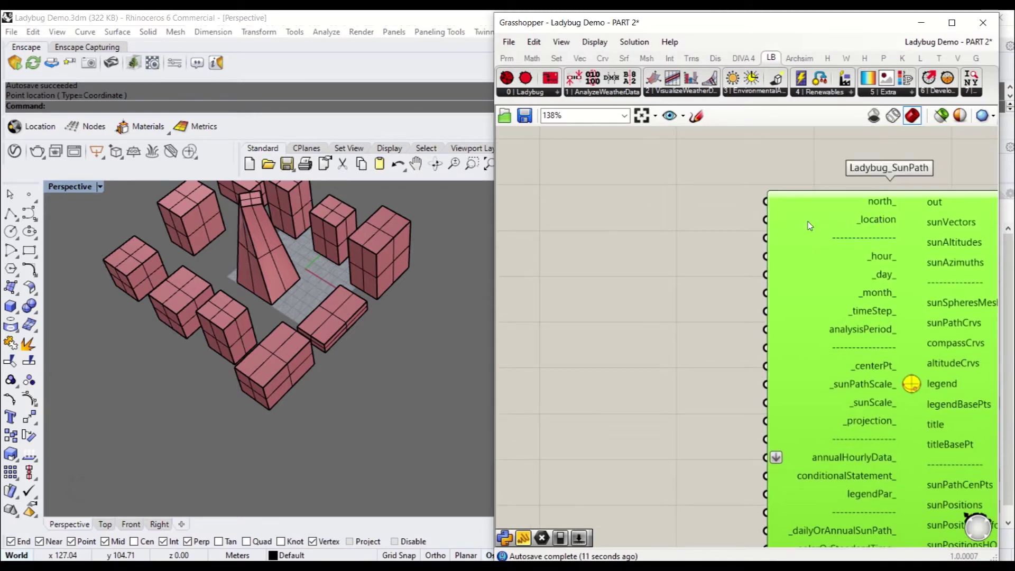
scroll(803, 249, "down", 5)
scroll(714, 238, "up", 5)
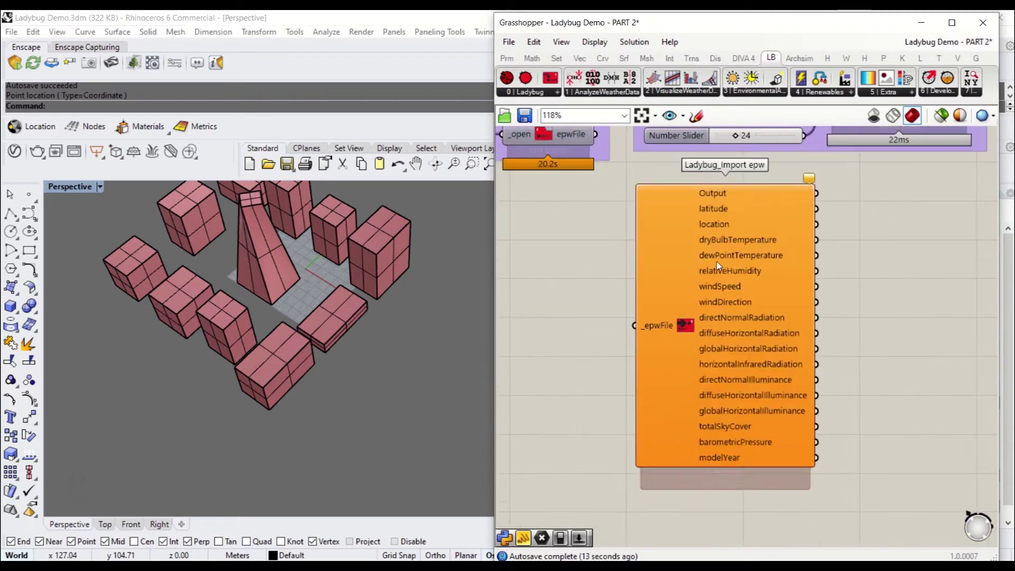
mouse_move(752, 314)
left_mouse_down()
mouse_move(754, 292)
mouse_move(742, 318)
left_mouse_up()
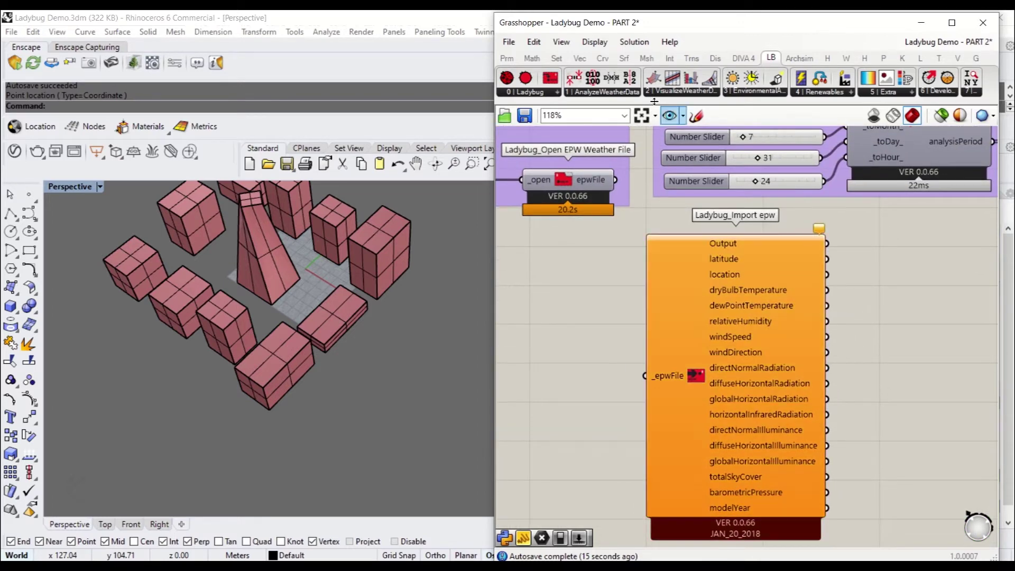
left_click(541, 92)
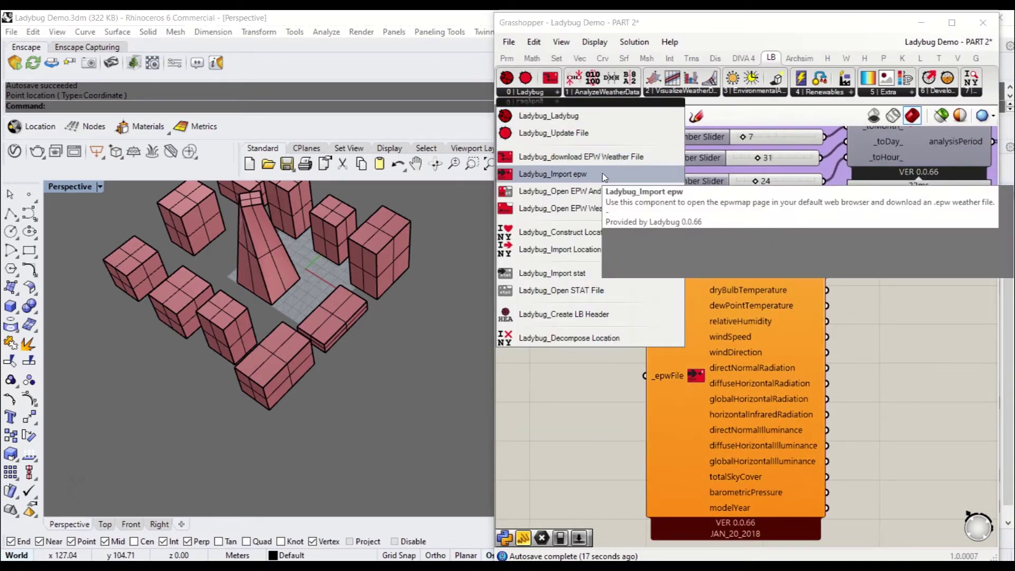
left_click_drag(575, 208, 568, 185)
right_click(869, 312)
left_click_drag(857, 262, 880, 331)
key("Delete")
Step: Connect the epwFile output of Open EPW And STAT Weather Files to the Import epw component's _epwFile input
left_click(756, 314)
right_click_drag(757, 313, 842, 336)
left_click_drag(732, 398, 720, 242)
scroll(700, 321, "down", 5)
scroll(701, 180, "up", 4)
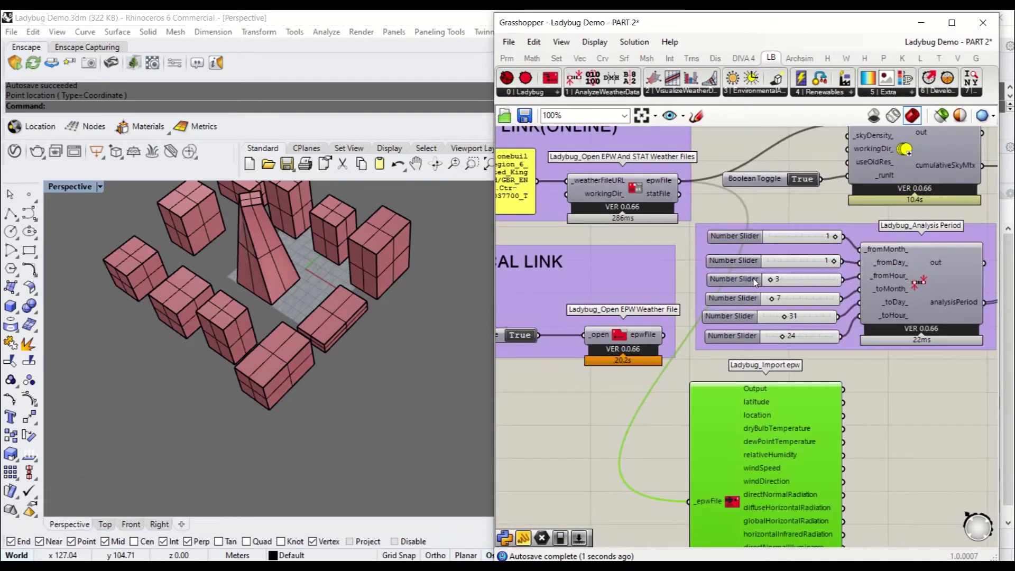
right_click_drag(791, 476, 676, 297)
left_click(779, 223)
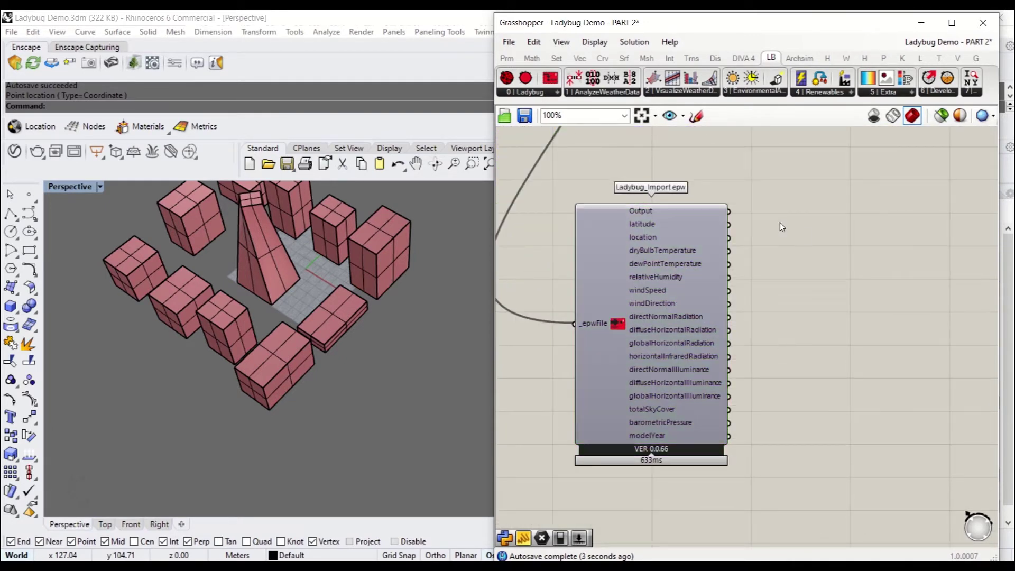
Step: Connect the location output of Import epw to the SunPath's _location input
scroll(667, 216, "up", 3)
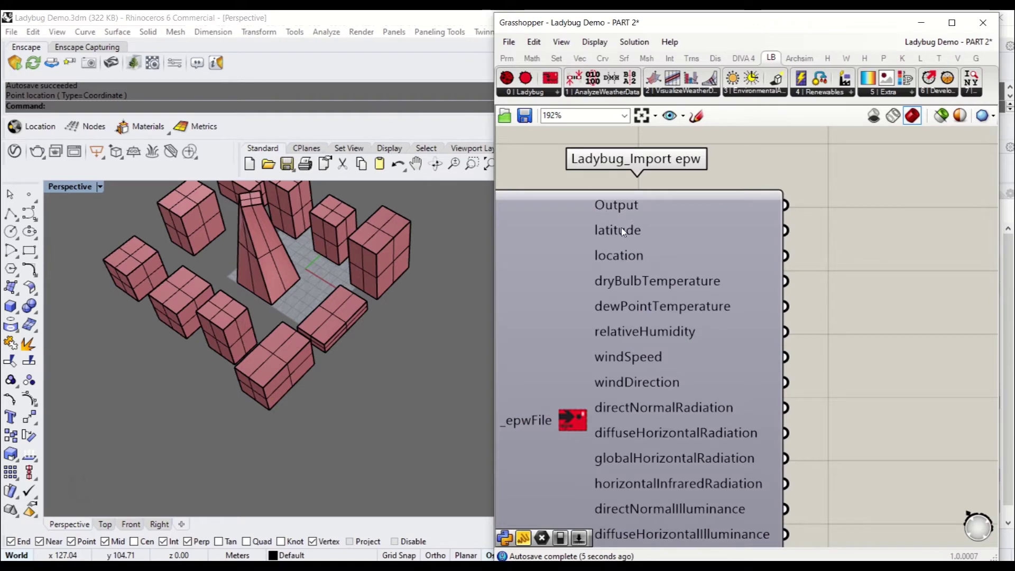
right_click_drag(649, 251, 649, 207)
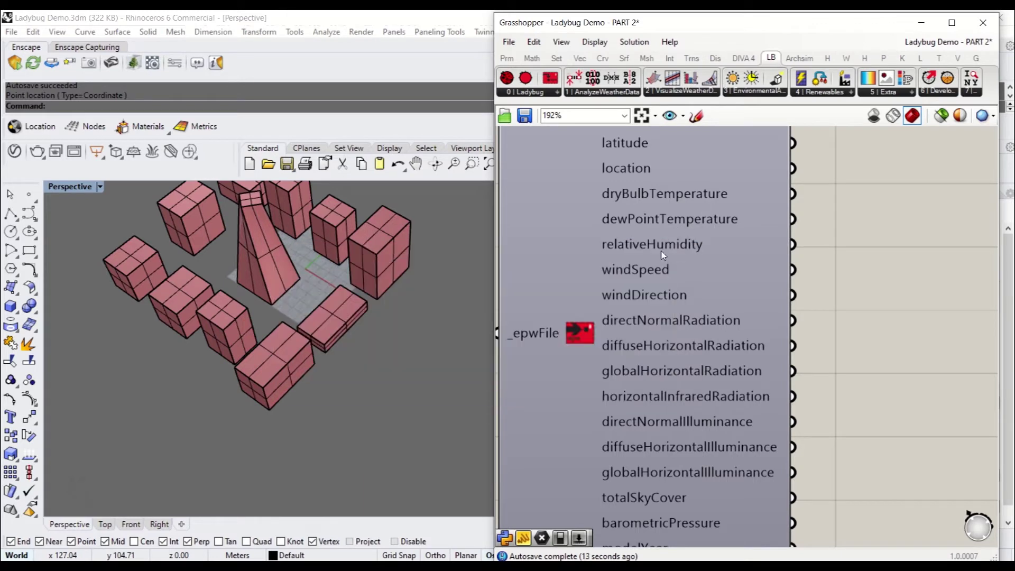
right_click_drag(687, 336, 642, 353)
scroll(661, 260, "down", 2)
scroll(653, 323, "down", 3)
right_click_drag(750, 335, 722, 300)
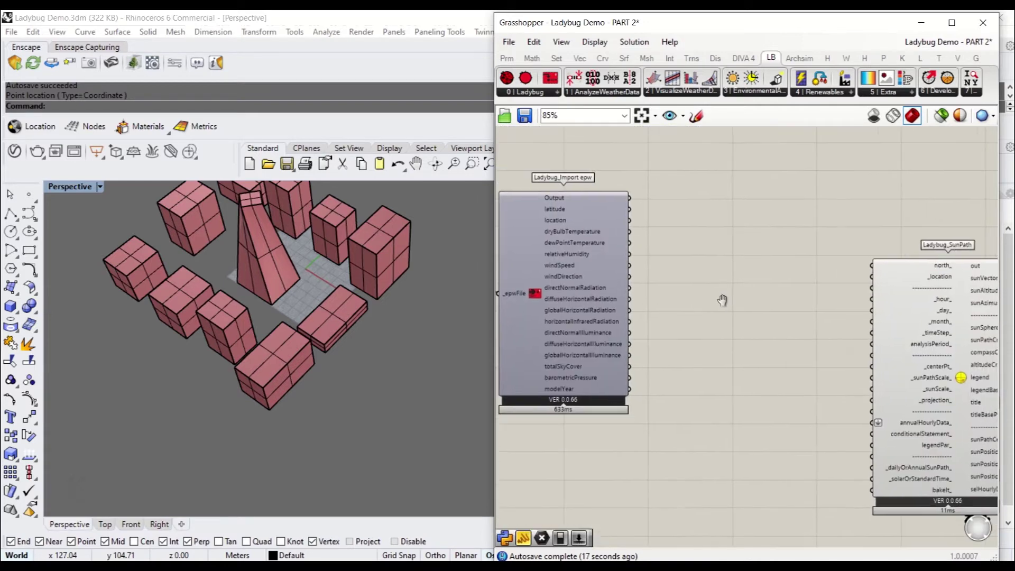
left_click_drag(604, 281, 602, 299)
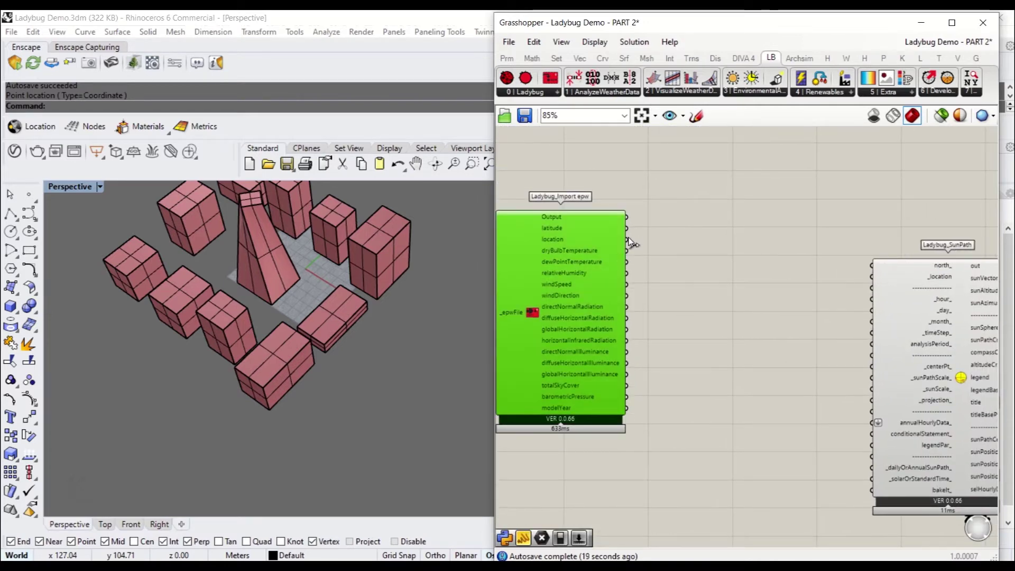
mouse_move(627, 240)
left_mouse_down()
mouse_move(863, 317)
mouse_move(871, 276)
left_mouse_up()
right_click_drag(820, 308, 688, 275)
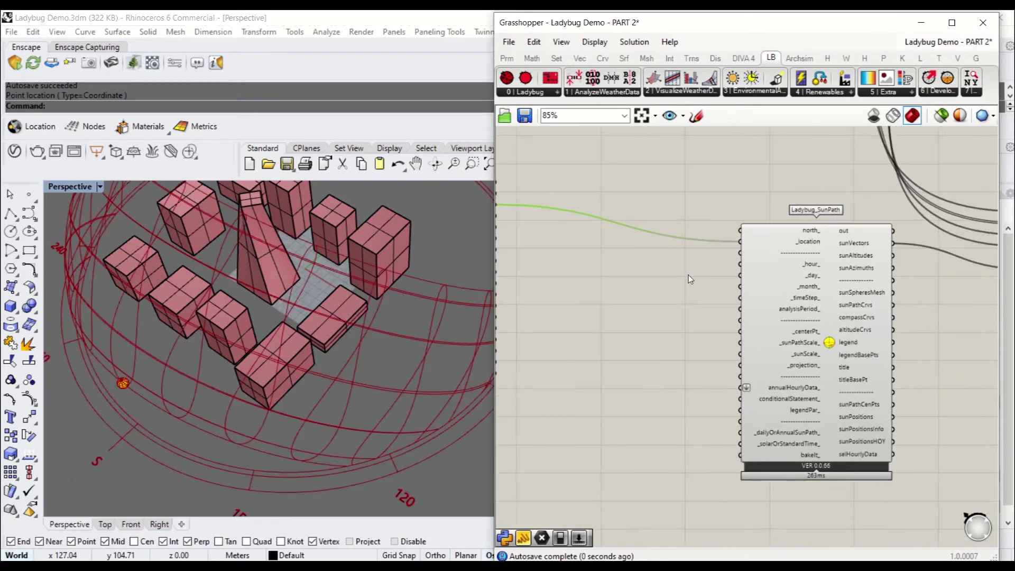
Step: Examine the sun path dome, its compass and the sun's position around the buildings in the Perspective view
right_click_drag(359, 312, 267, 327)
scroll(296, 322, "down", 6)
scroll(330, 317, "up", 5)
scroll(330, 316, "down", 3)
scroll(239, 335, "up", 6)
mouse_move(182, 359)
right_mouse_down()
mouse_move(203, 365)
mouse_move(280, 333)
mouse_move(435, 337)
mouse_move(347, 336)
mouse_move(173, 367)
right_mouse_up()
scroll(182, 338, "down", 2)
scroll(173, 366, "up", 3)
scroll(753, 275, "up", 3)
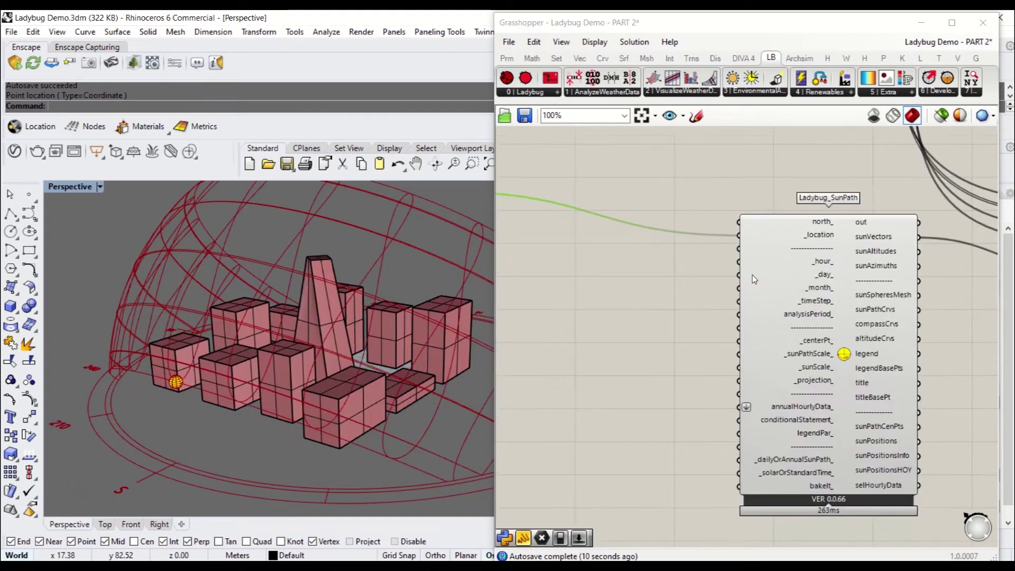
Step: Create a Number Slider ranging from 0 to 23 and connect it to the SunPath's _hour_ input
left_click_drag(816, 279, 780, 254)
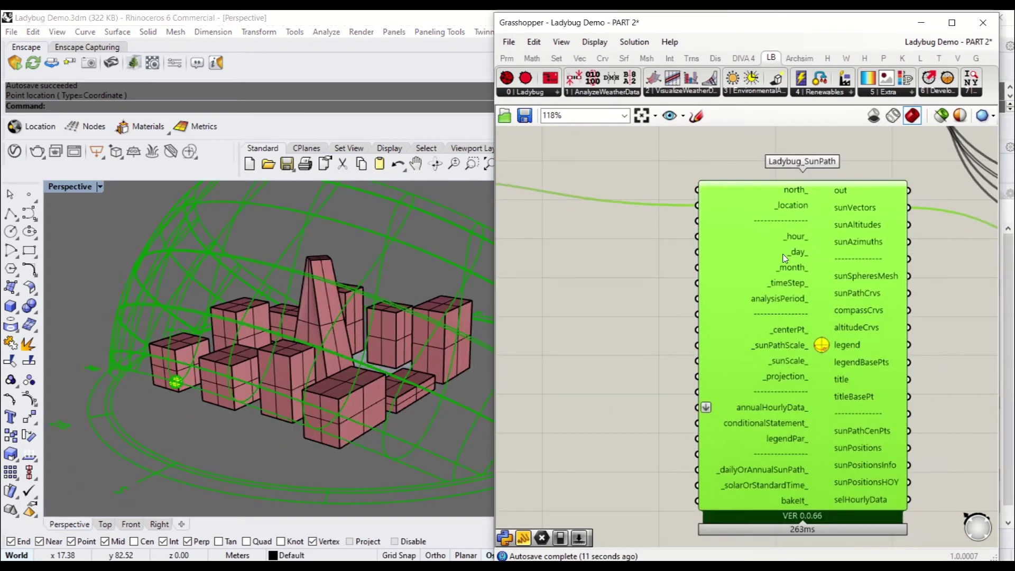
double_click(623, 251)
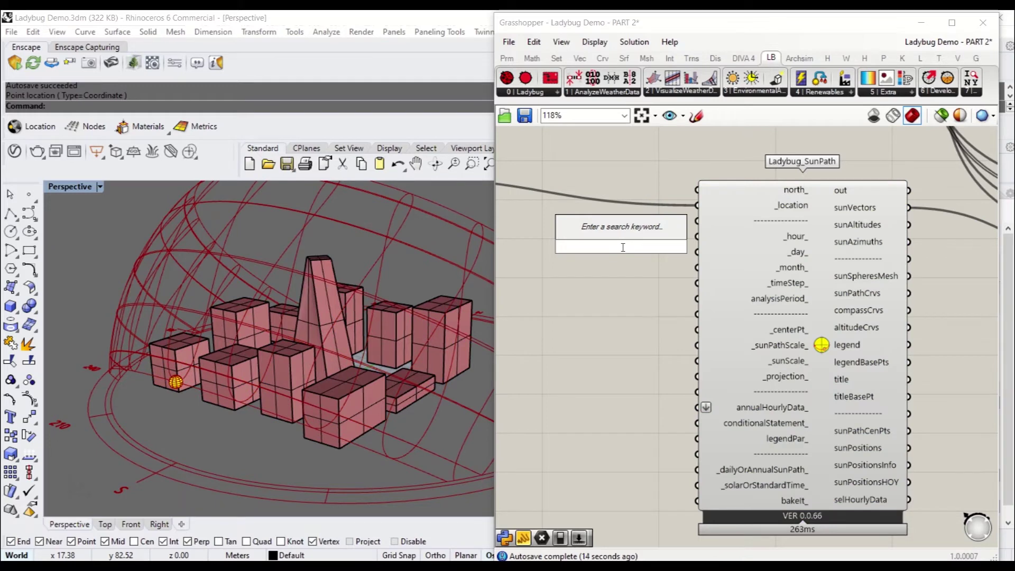
type("0<2")
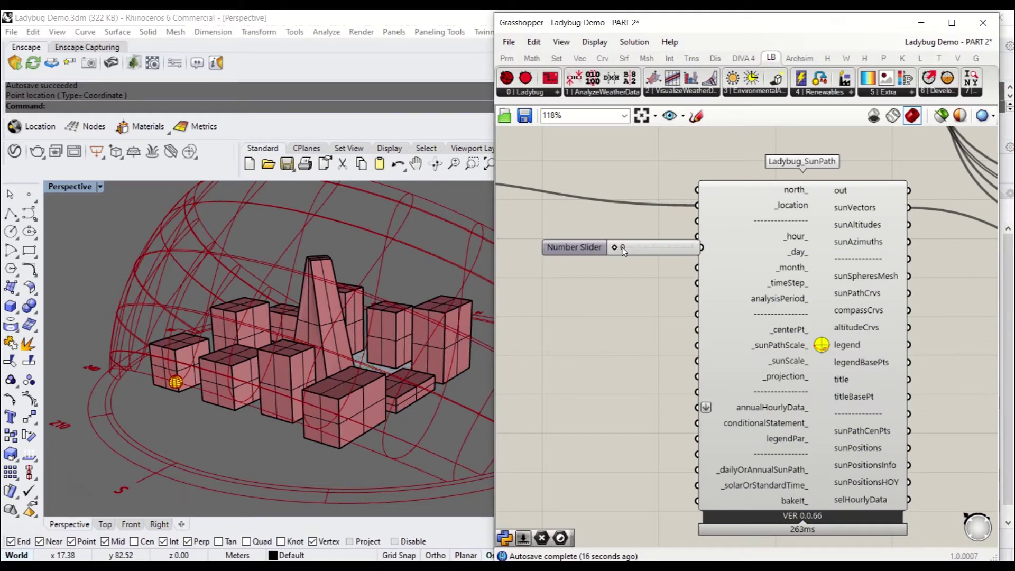
type("3")
key("Return")
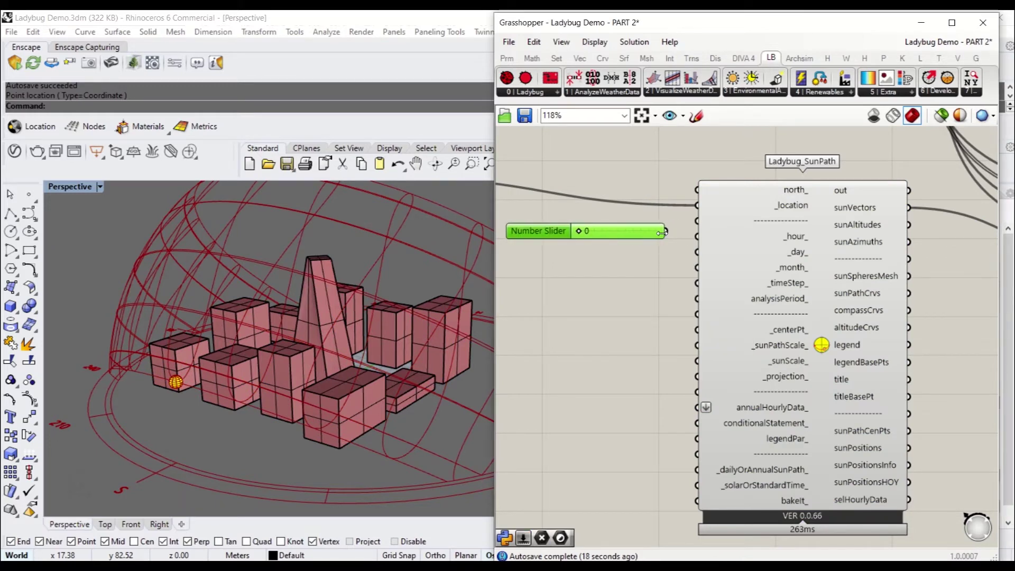
left_click_drag(662, 231, 697, 237)
Step: Create a Number Slider starting at 1, connect it to the SunPath's _day_ input and align it under the hour slider
double_click(603, 284)
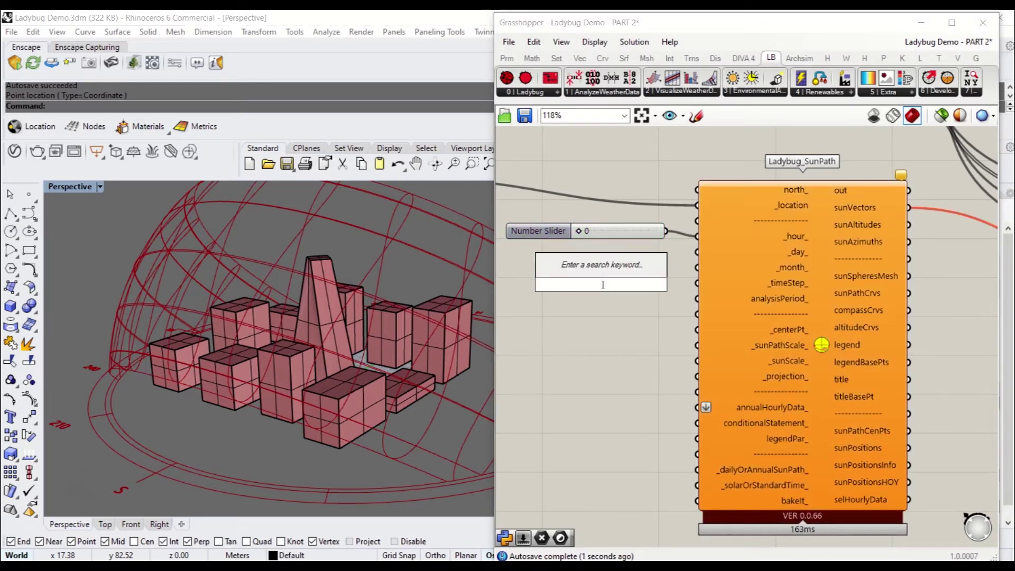
type("1<24")
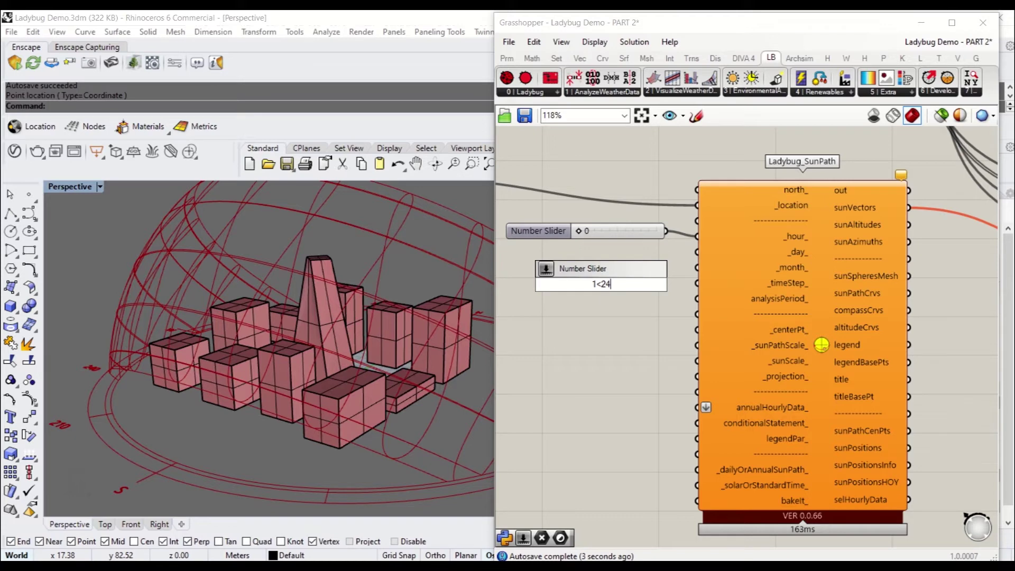
key("BackSpace")
key("BackSpace")
type("3")
key("Return")
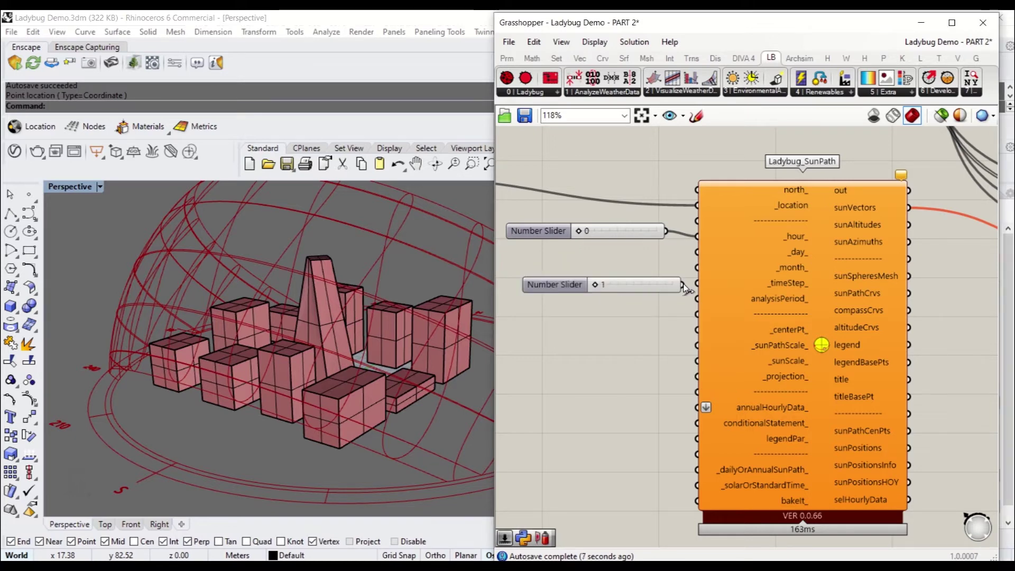
left_click_drag(682, 284, 696, 253)
left_click_drag(659, 287, 642, 258)
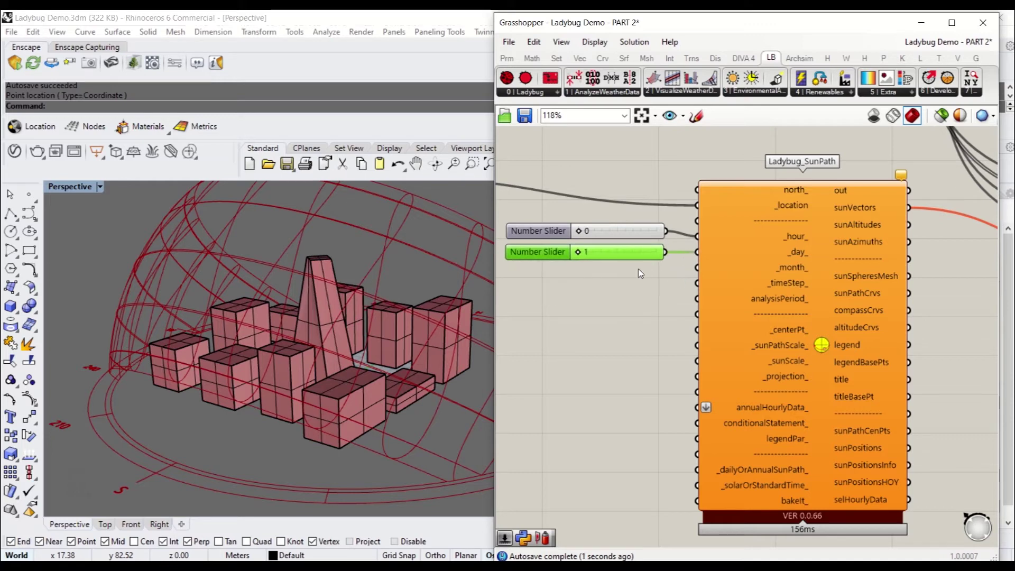
Step: Add another Number Slider starting at 1 below the day slider and connect it to the SunPath's _month_ input
left_click(625, 282)
double_click(625, 283)
type("1")
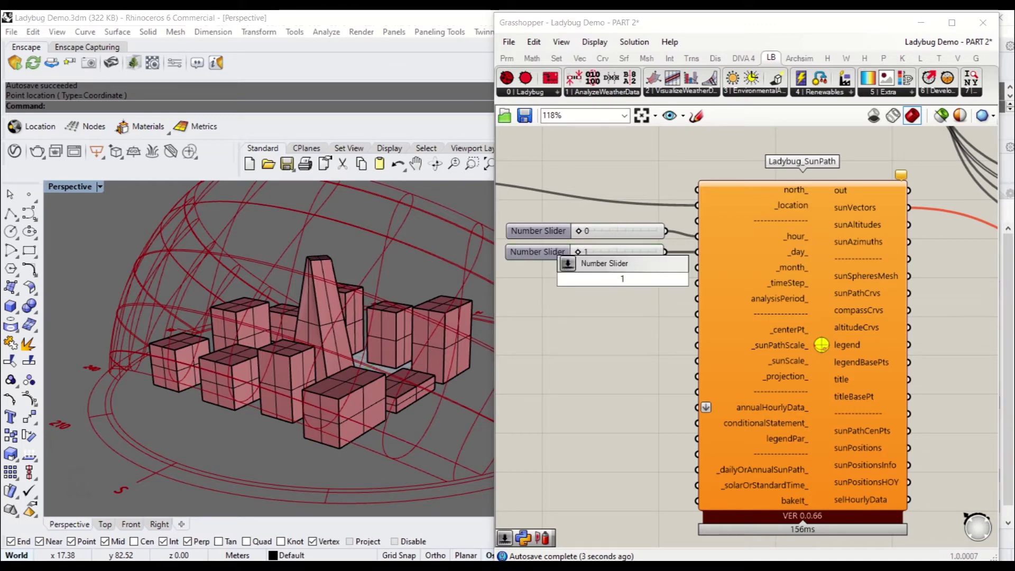
key("Return")
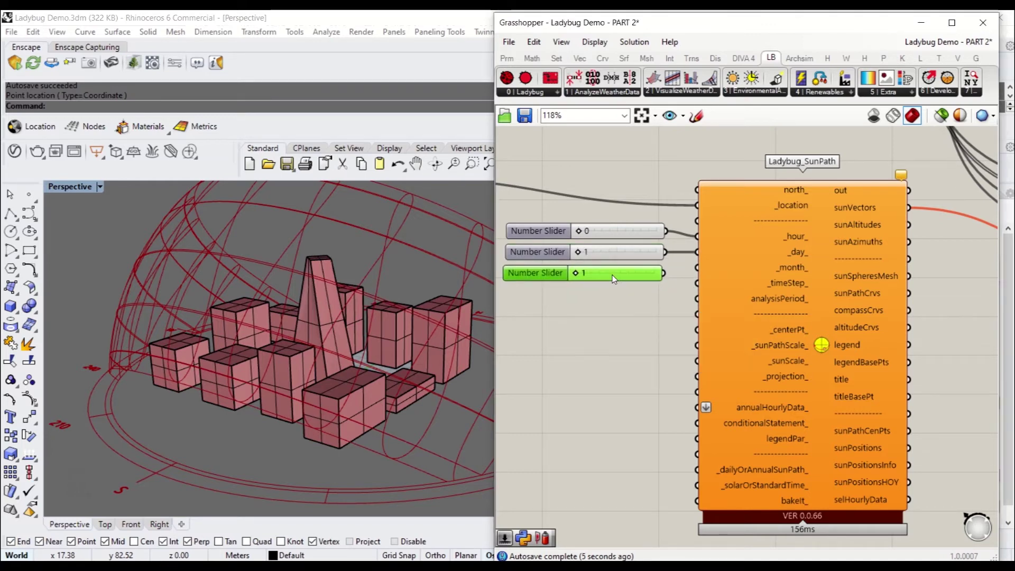
left_click_drag(663, 273, 688, 278)
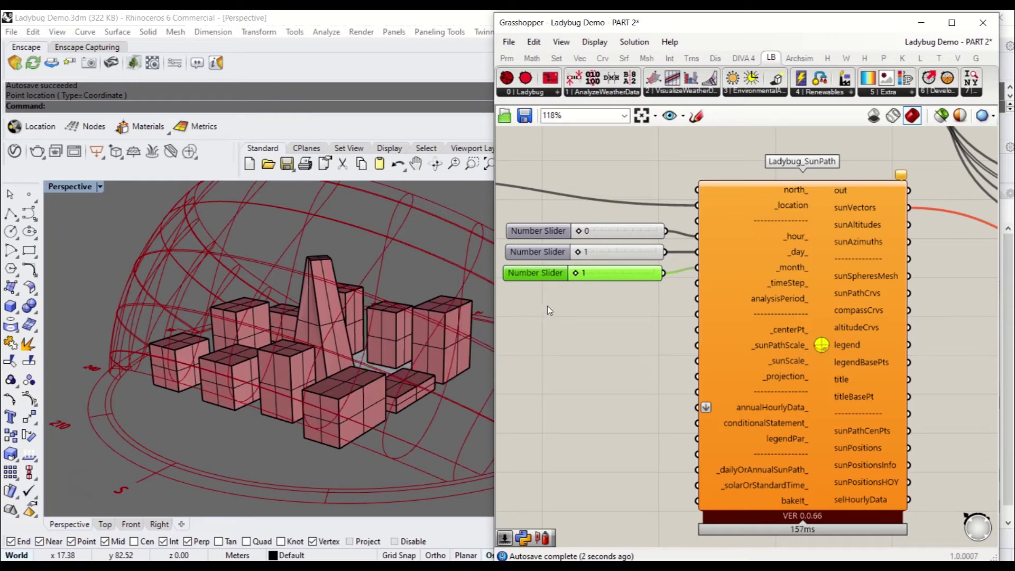
mouse_move(799, 285)
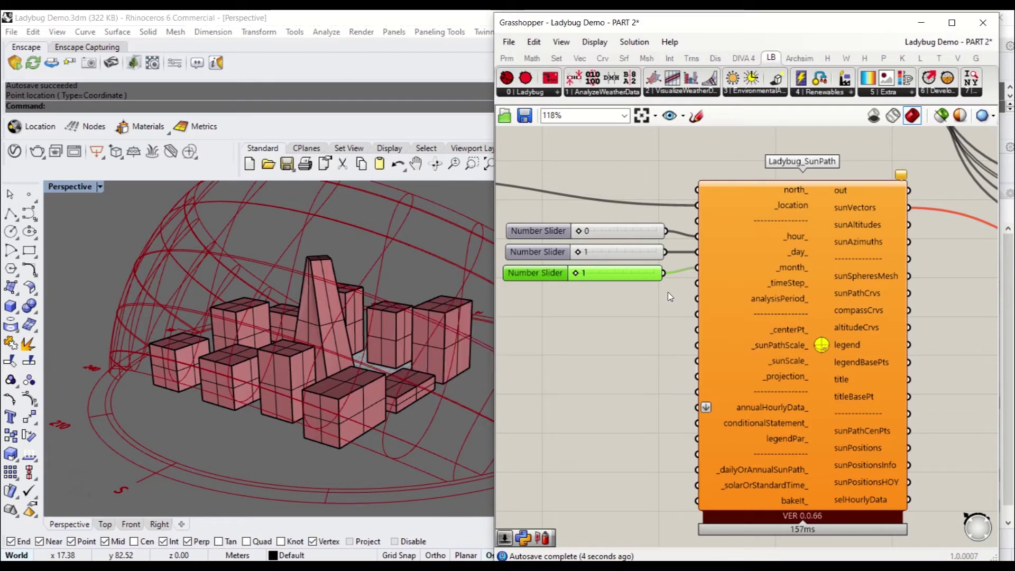
left_click(620, 302)
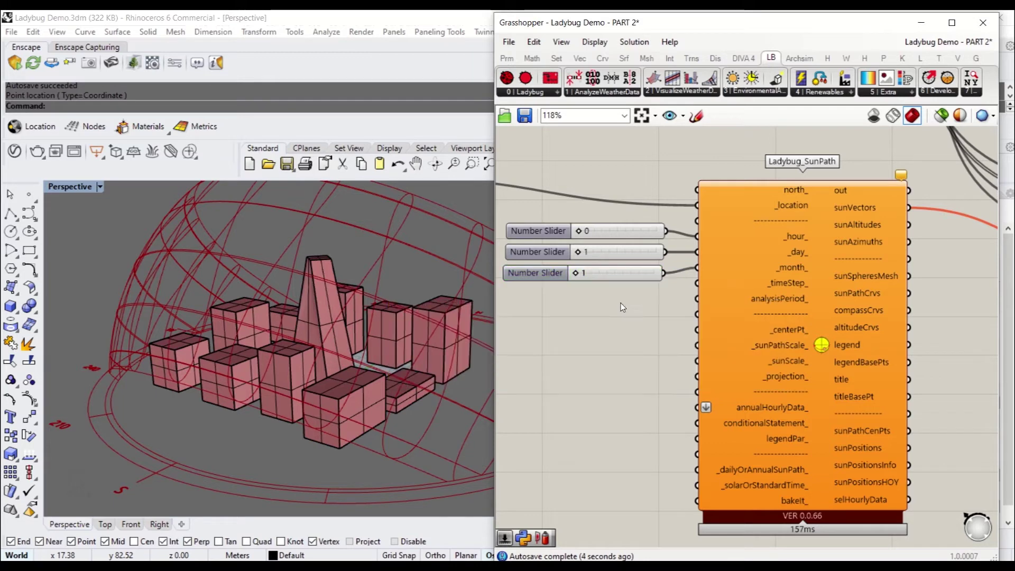
left_click(818, 290)
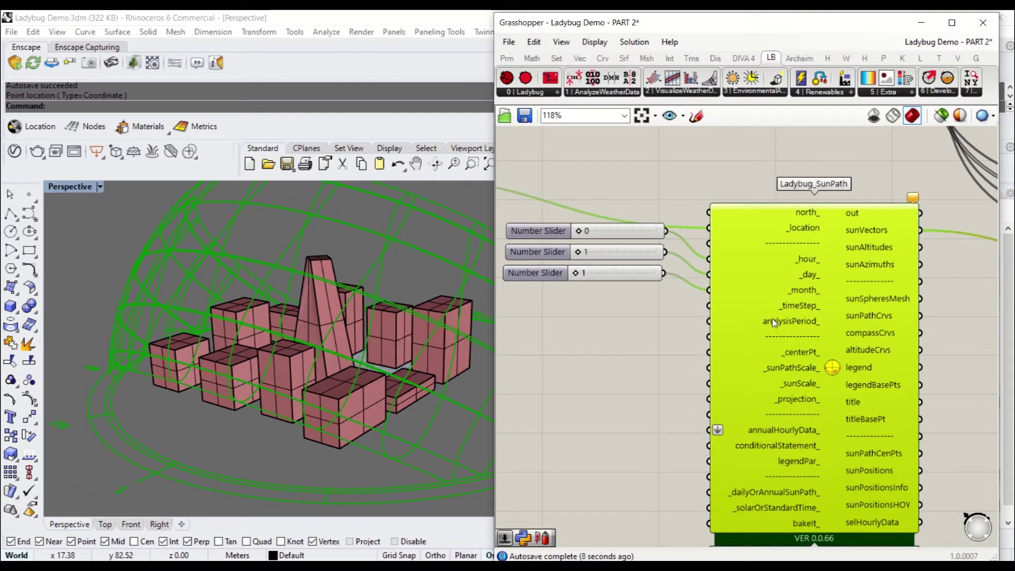
Step: Examine the Analysis Period component, its from and to inputs and its analysisPeriod output
scroll(643, 239, "down", 4)
scroll(679, 242, "up", 4)
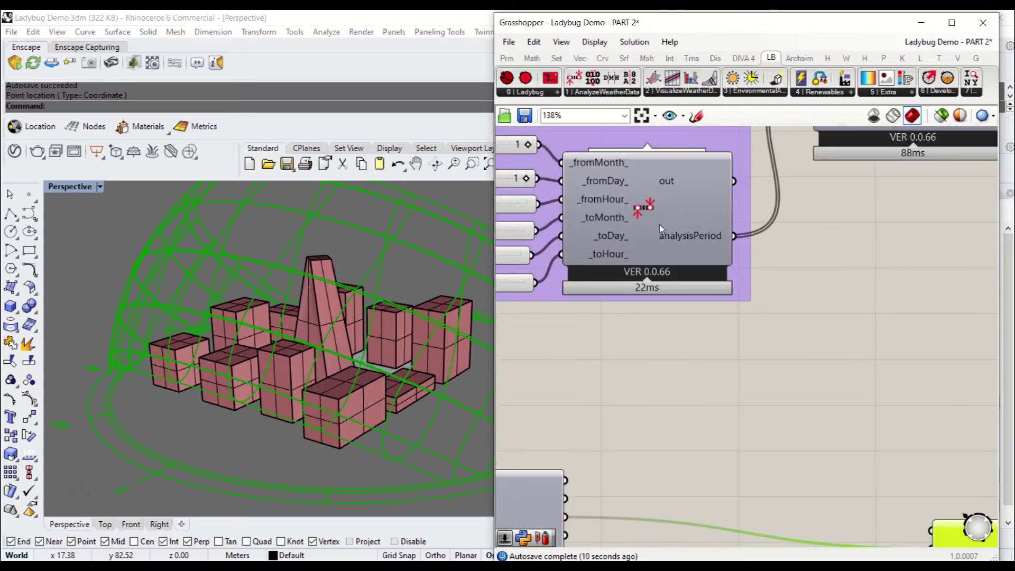
left_click(664, 225)
left_click_drag(671, 224, 663, 224)
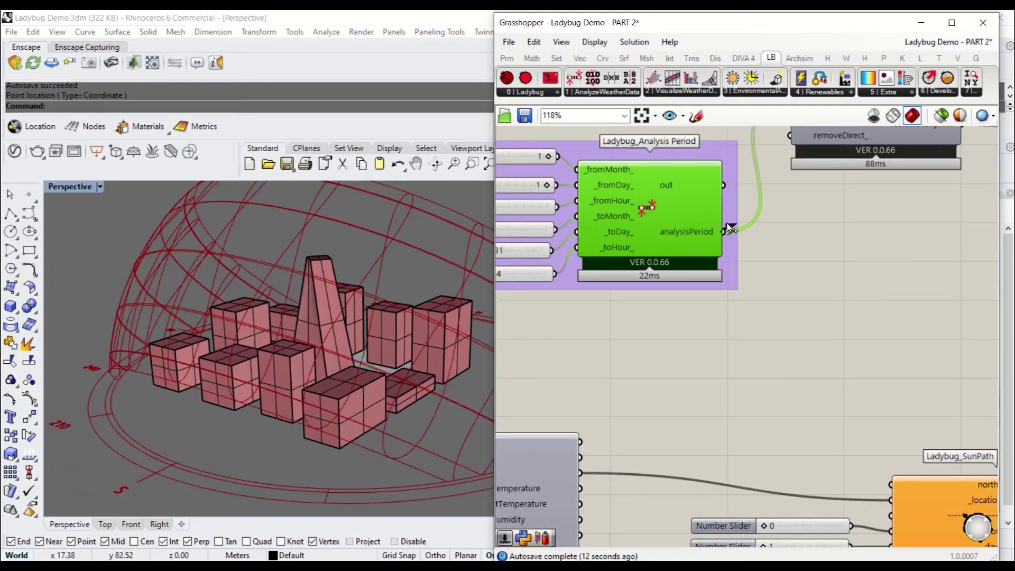
scroll(724, 194, "down", 4)
left_click_drag(727, 224, 735, 160)
scroll(845, 422, "up", 5)
scroll(757, 182, "down", 2)
scroll(729, 221, "up", 1)
Step: Set the SunPath's hour slider to 8, the day slider to 4 and the month slider to 6
right_click_drag(421, 309, 397, 321)
left_click_drag(803, 321, 798, 316)
left_click(691, 338)
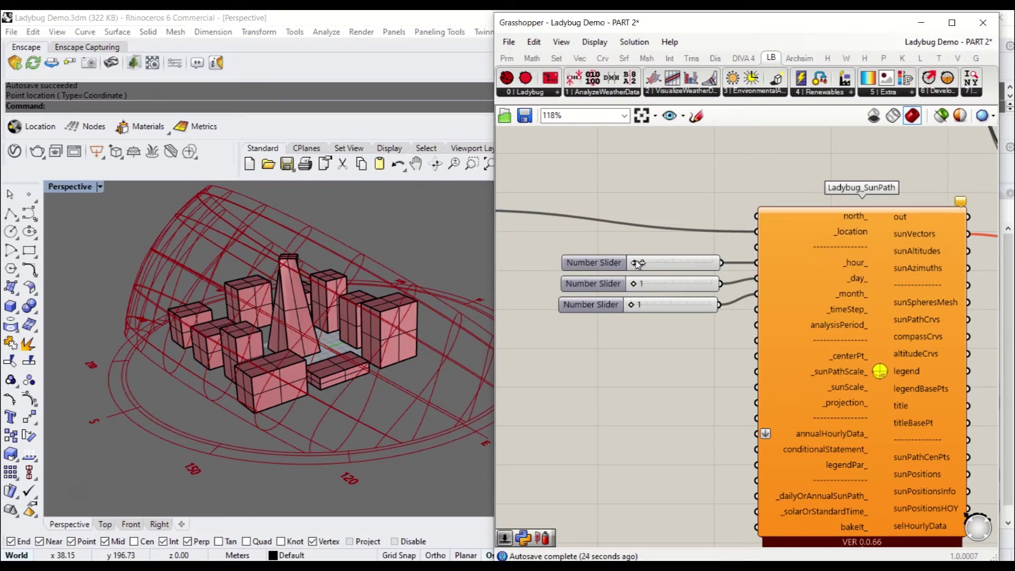
left_click_drag(645, 262, 671, 288)
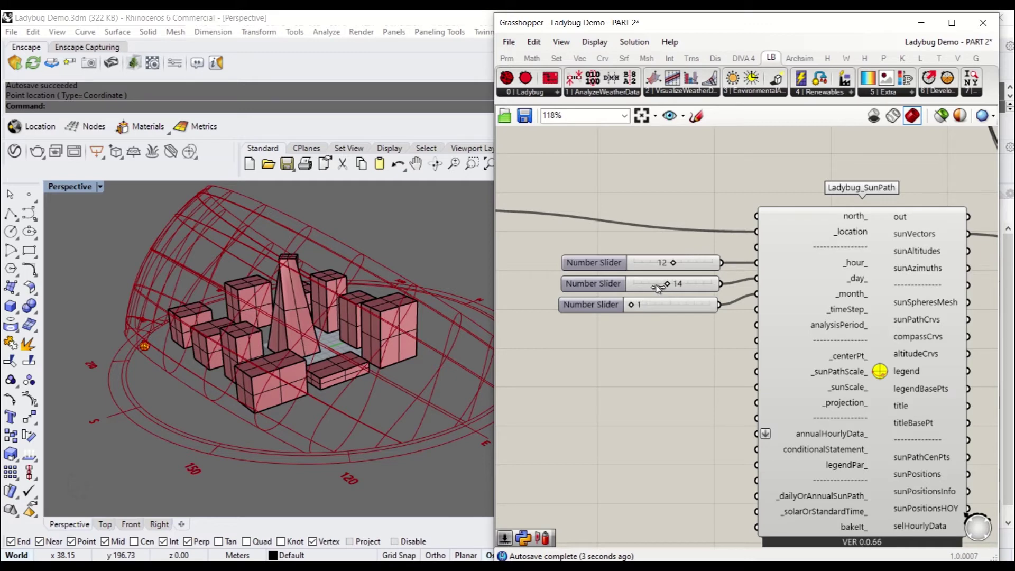
left_click_drag(637, 306, 654, 306)
left_click_drag(651, 306, 663, 264)
left_click(668, 267)
left_click(663, 330)
right_click_drag(697, 307, 684, 322)
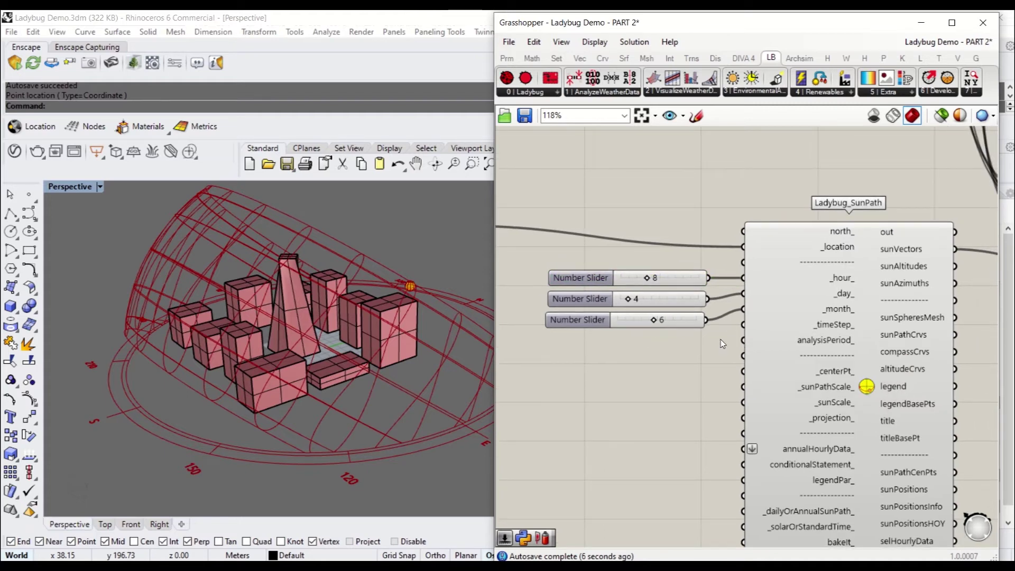
Step: Set the SunPath's day slider to 13 and its hour slider to 17
scroll(740, 341, "down", 3)
right_click_drag(743, 338, 775, 338)
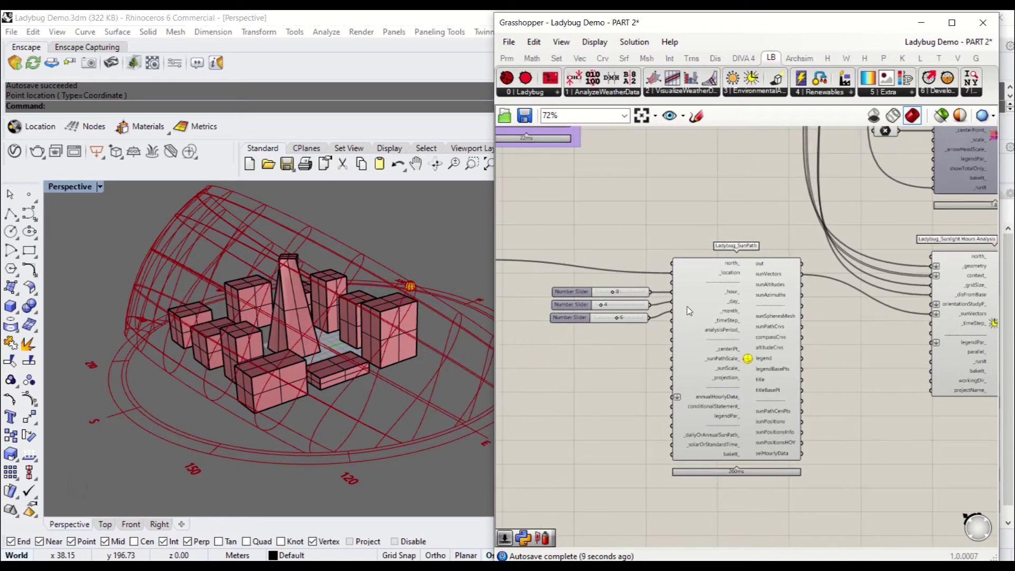
scroll(576, 304, "up", 2)
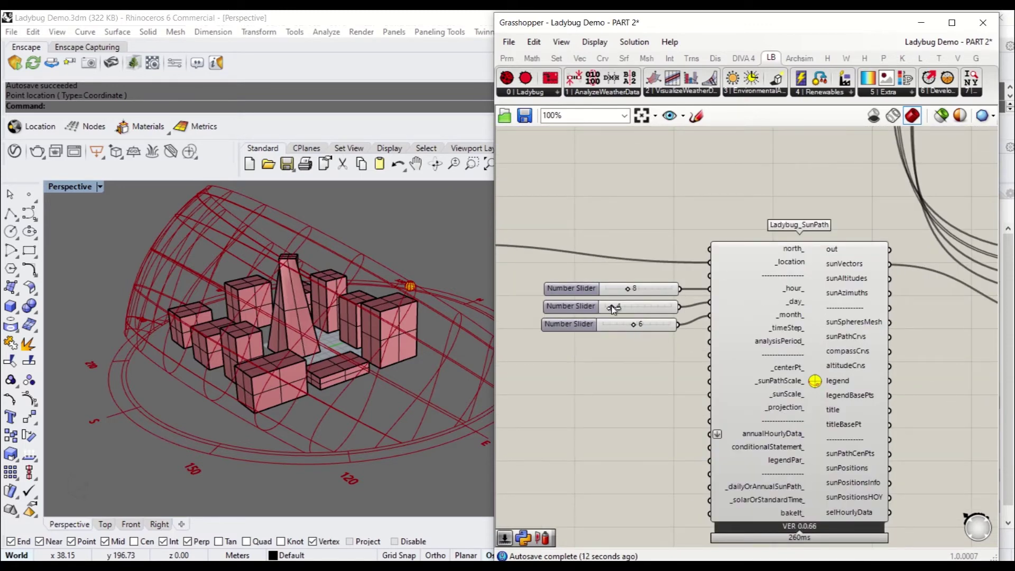
left_click_drag(611, 308, 617, 309)
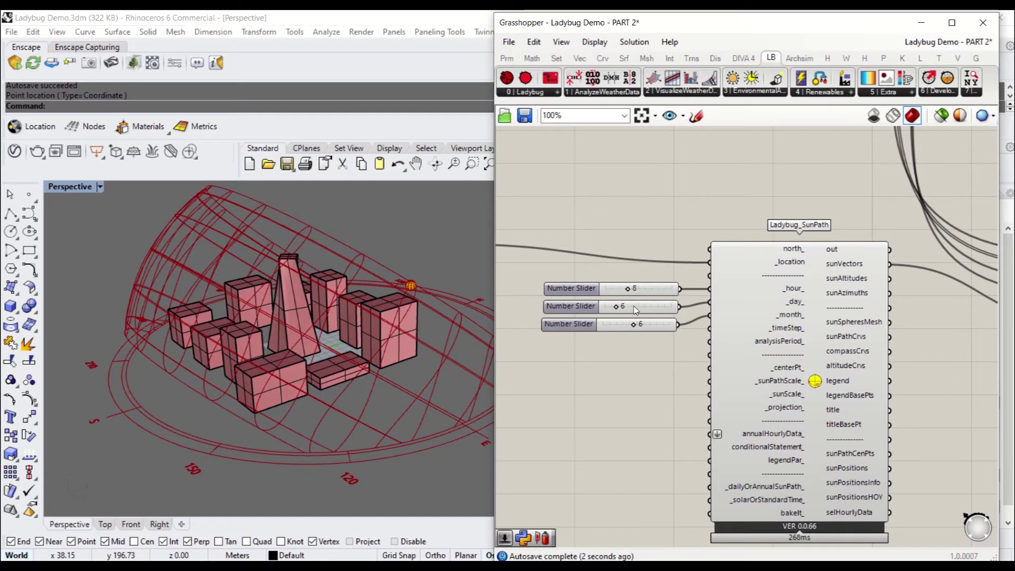
left_click_drag(618, 307, 620, 310)
left_click_drag(632, 292, 655, 299)
right_click_drag(656, 357, 644, 342)
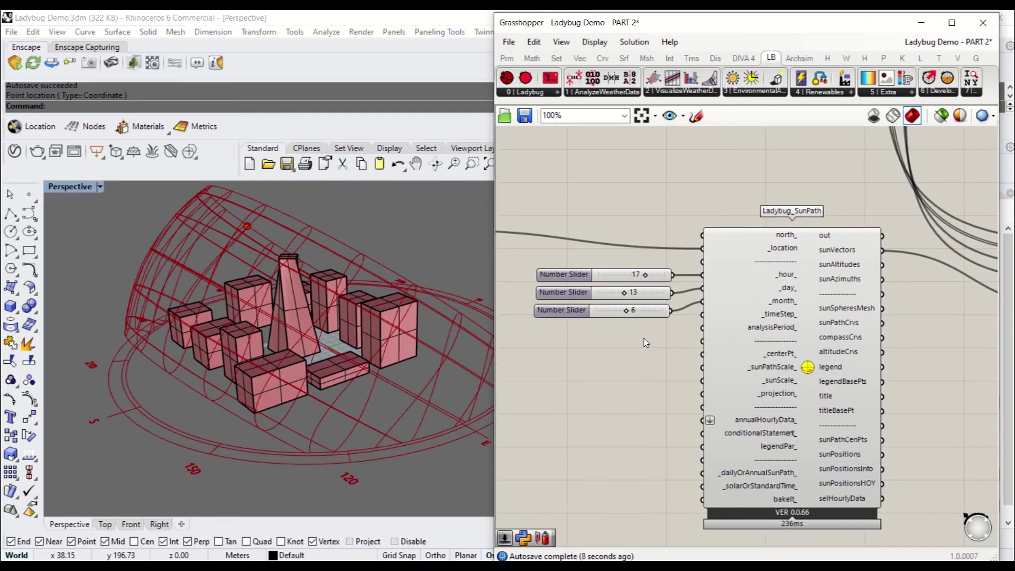
Step: Examine the sun's position around the buildings and the Sunlight Hours Analysis inputs, including the legendPar_ description
scroll(721, 337, "down", 1)
right_click_drag(380, 346, 333, 350)
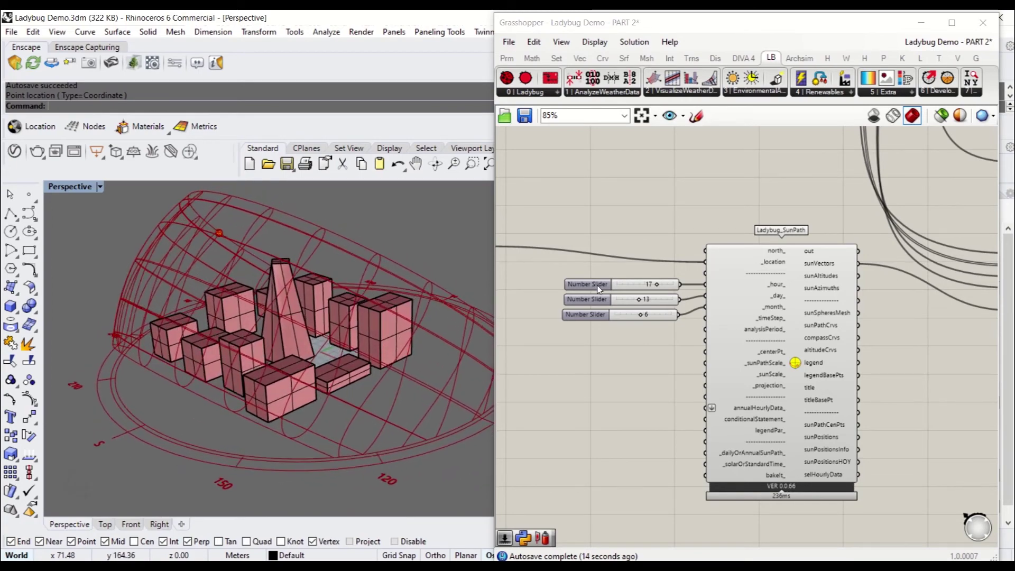
scroll(599, 289, "down", 3)
right_click_drag(732, 308, 665, 323)
scroll(666, 323, "up", 1)
right_click_drag(579, 345, 639, 335)
right_click_drag(761, 341, 674, 333)
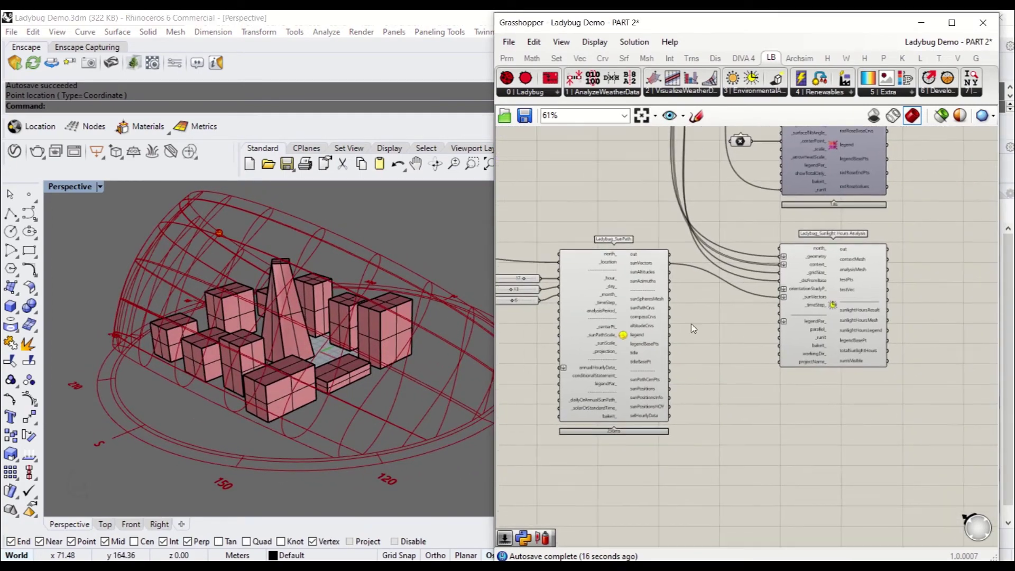
scroll(768, 315, "up", 1)
scroll(792, 338, "up", 4)
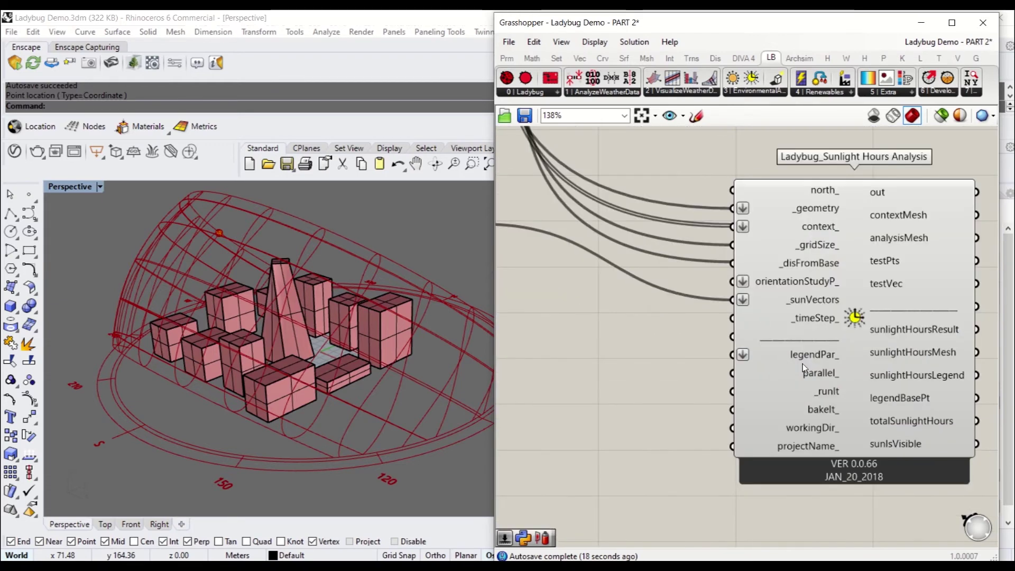
mouse_move(822, 362)
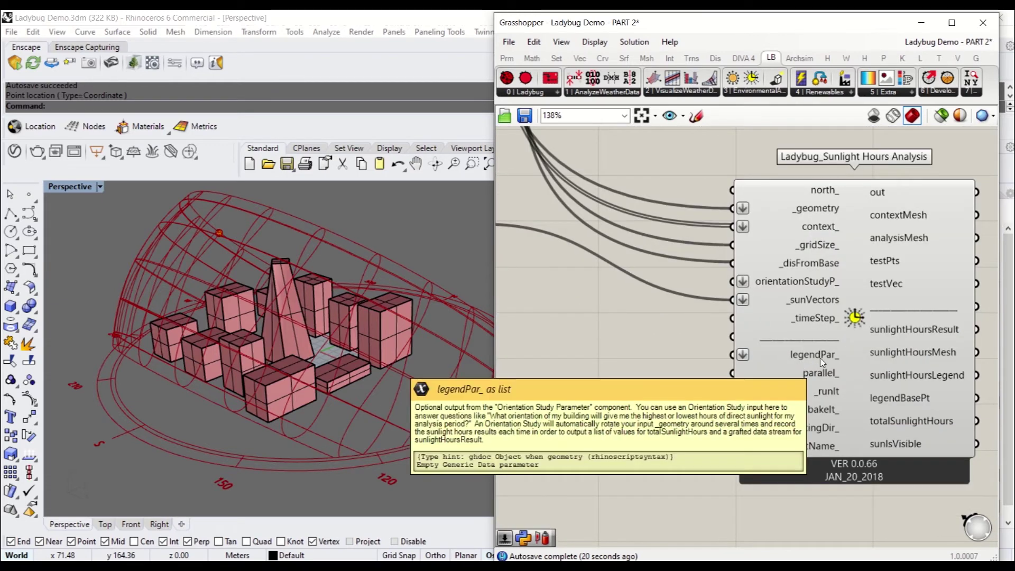
left_click(892, 97)
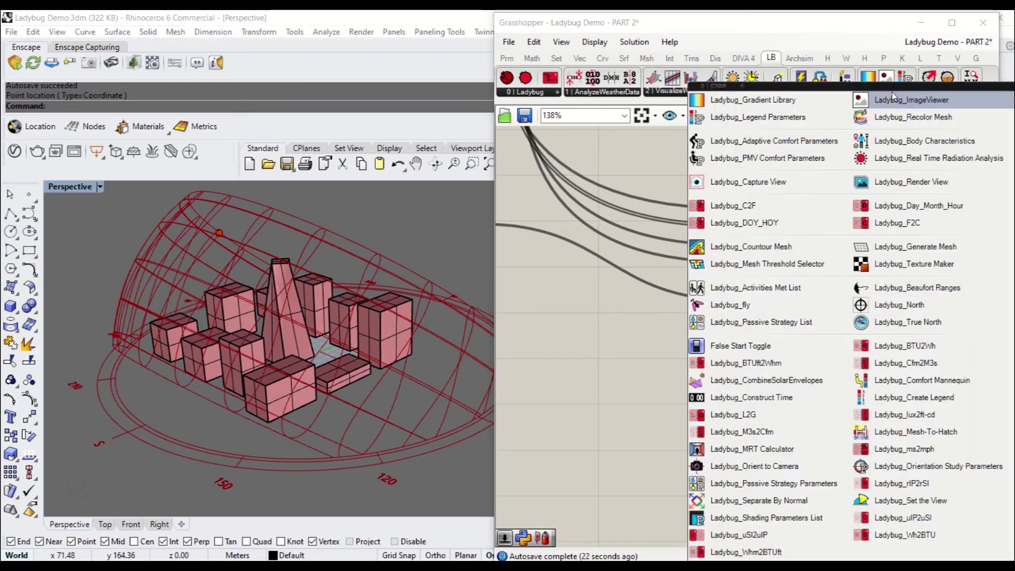
left_click(792, 97)
left_click(628, 303)
left_click_drag(627, 302, 569, 340)
key("Delete")
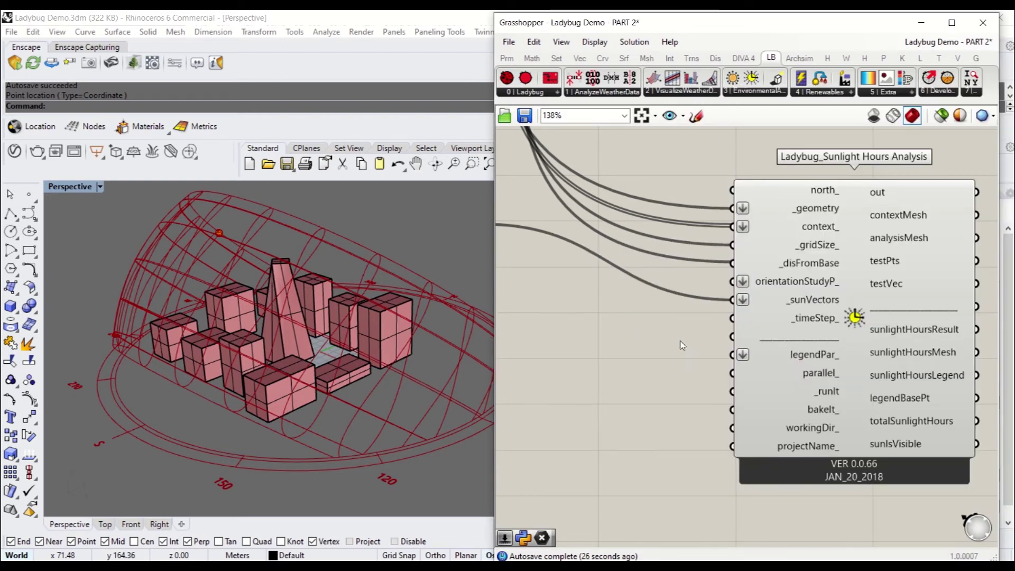
Step: Try to connect the existing Boolean Toggle to the Sunlight Hours Analysis component
scroll(751, 387, "down", 6)
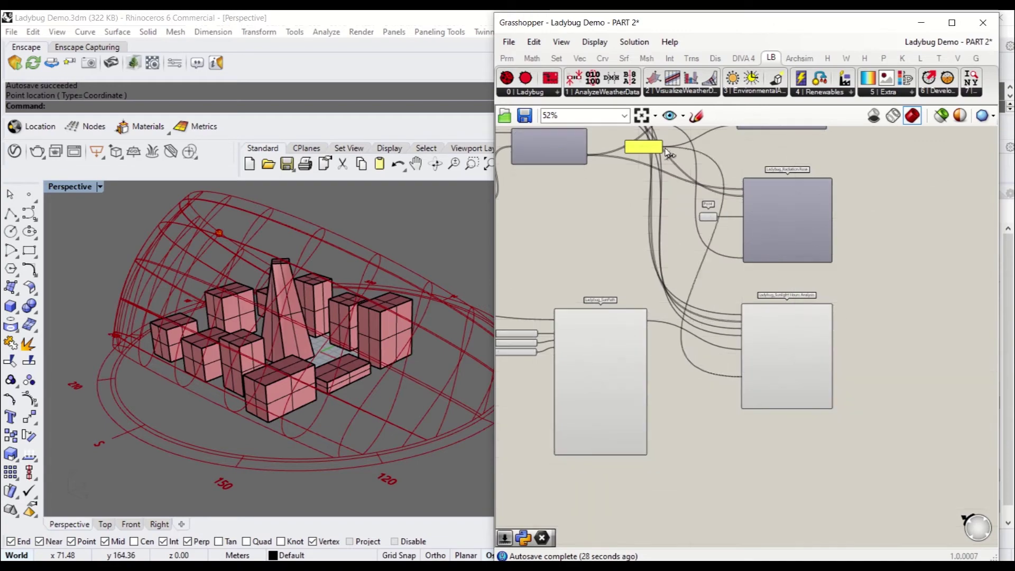
scroll(675, 212, "up", 3)
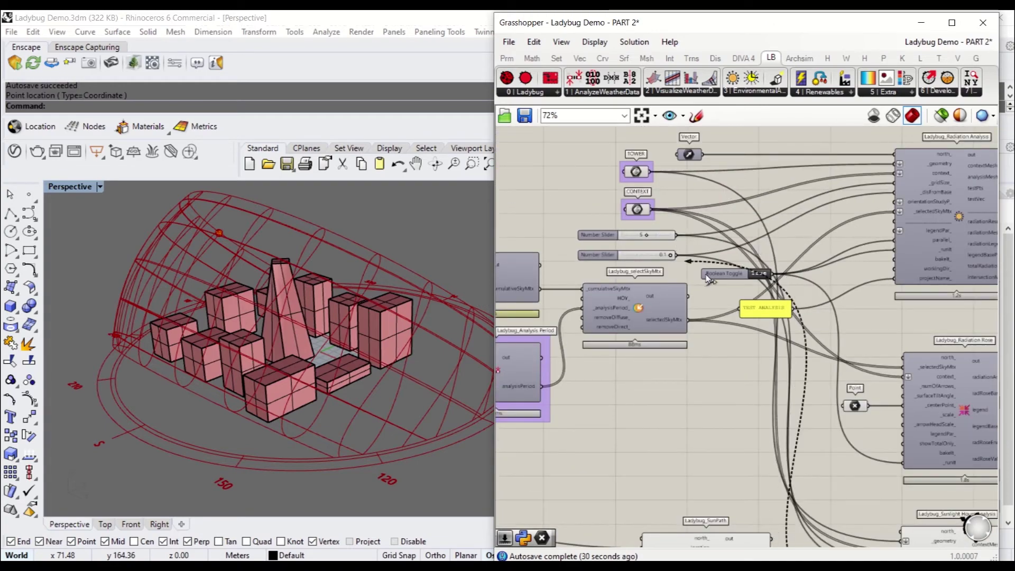
left_click_drag(774, 275, 782, 415)
right_click_drag(803, 468, 731, 308)
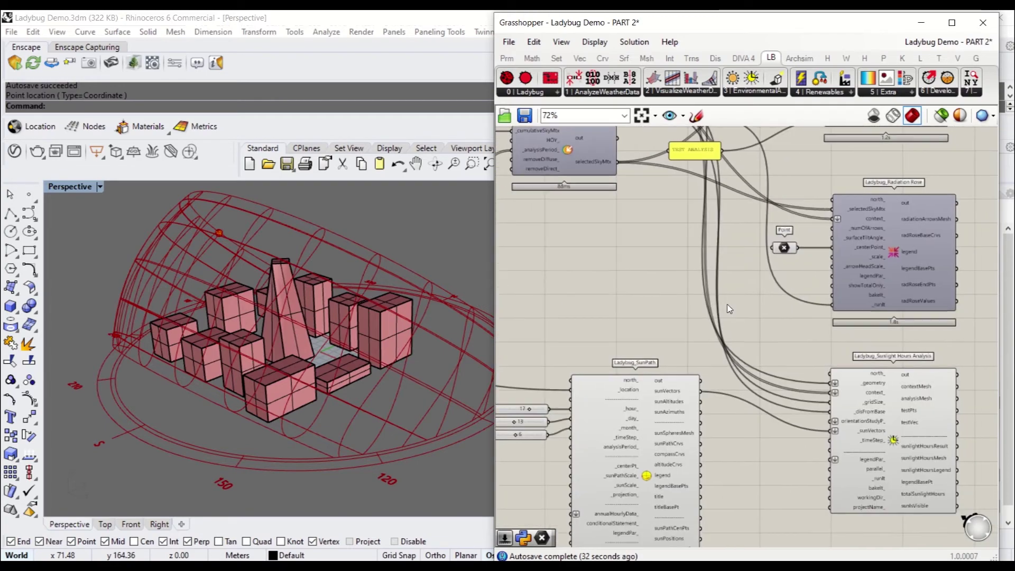
Step: Place a new Boolean Toggle between the SunPath and the Sunlight Hours Analysis components
scroll(776, 460, "up", 3)
right_click_drag(766, 470, 737, 426)
double_click(745, 437)
type("toogle")
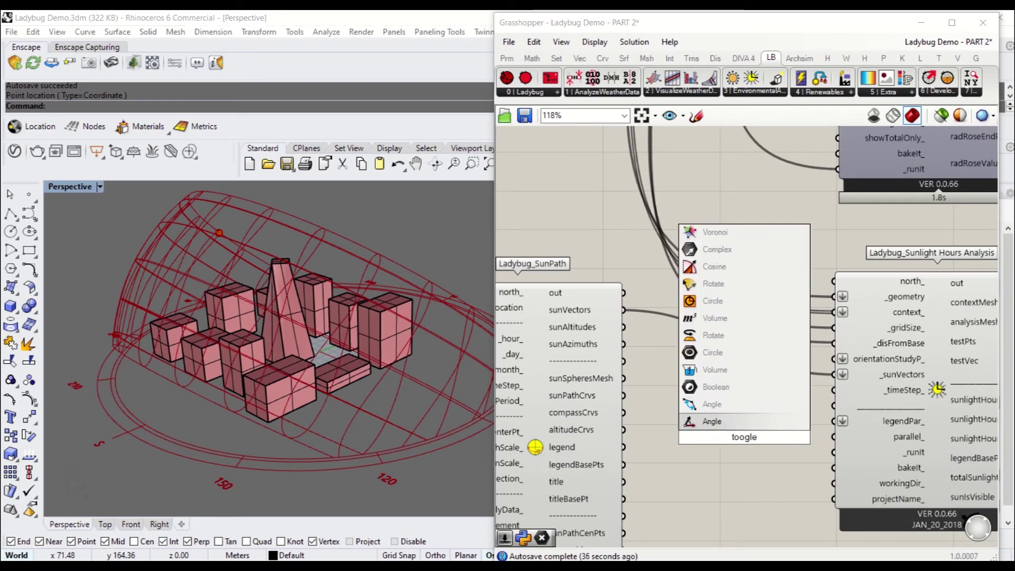
key("BackSpace")
key("BackSpace")
key("BackSpace")
key("BackSpace")
type("ggle")
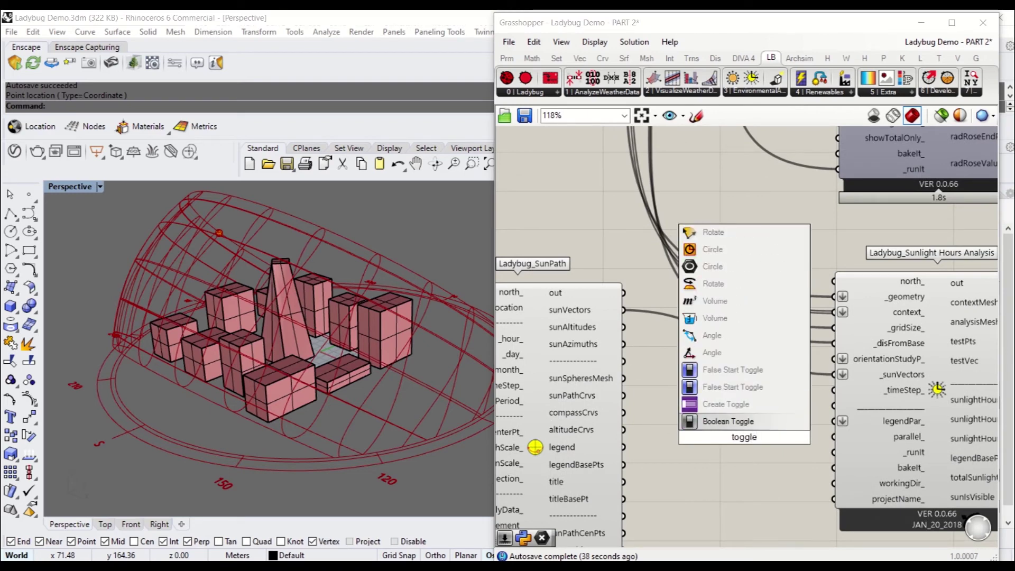
left_click(751, 421)
Step: Connect the new Boolean Toggle to the Sunlight Hours Analysis parallel_ and _runIt inputs and position it beside them
left_click_drag(806, 443, 833, 452)
left_click_drag(768, 397, 833, 437)
left_click_drag(723, 402, 754, 445)
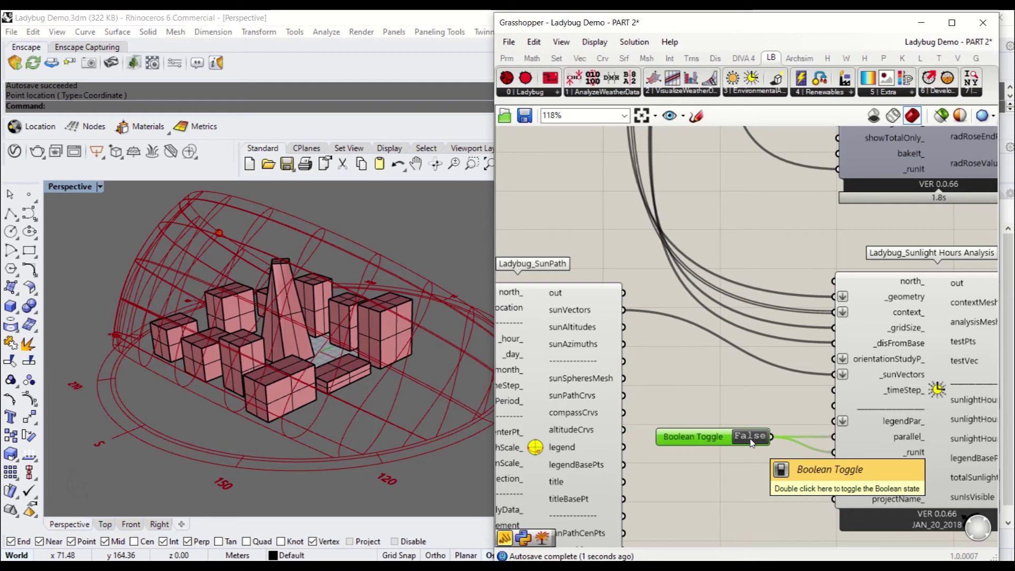
left_click(769, 471)
Step: Switch the new Boolean Toggle to True to run the sunlight hours analysis
right_click_drag(767, 484, 773, 414)
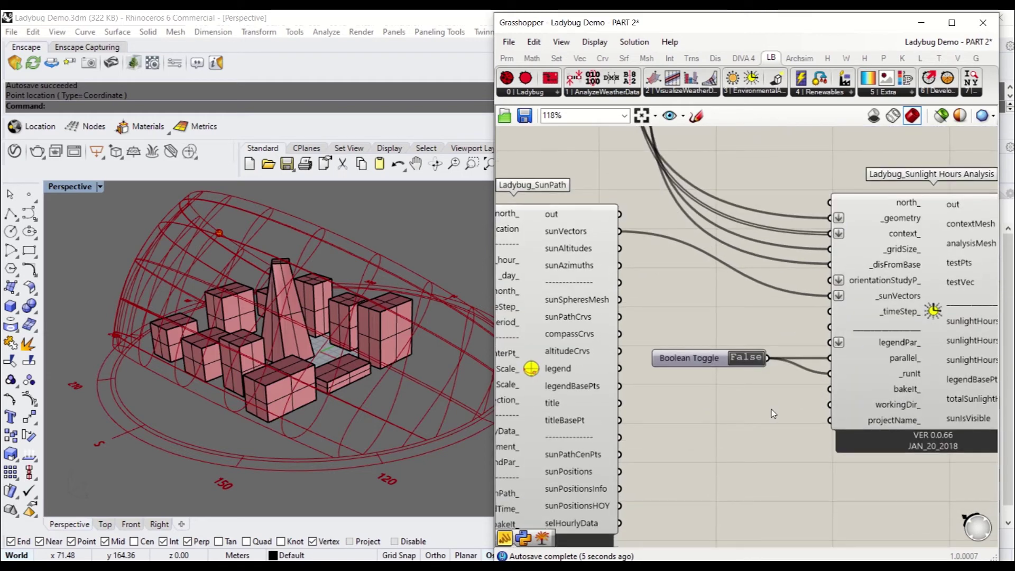
double_click(746, 357)
left_click_drag(712, 363, 720, 370)
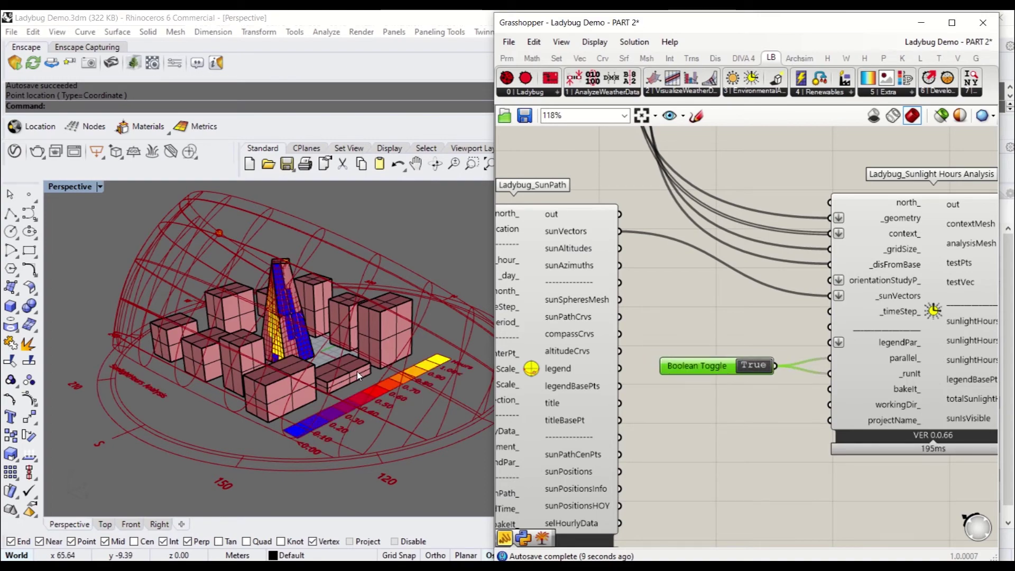
Step: Hide the Rhino tower polysurface that overlaps the coloured sunlight hours mesh
right_click_drag(356, 372, 362, 388)
scroll(235, 321, "up", 6)
scroll(237, 320, "down", 4)
right_click_drag(275, 322, 328, 312)
left_click(327, 312)
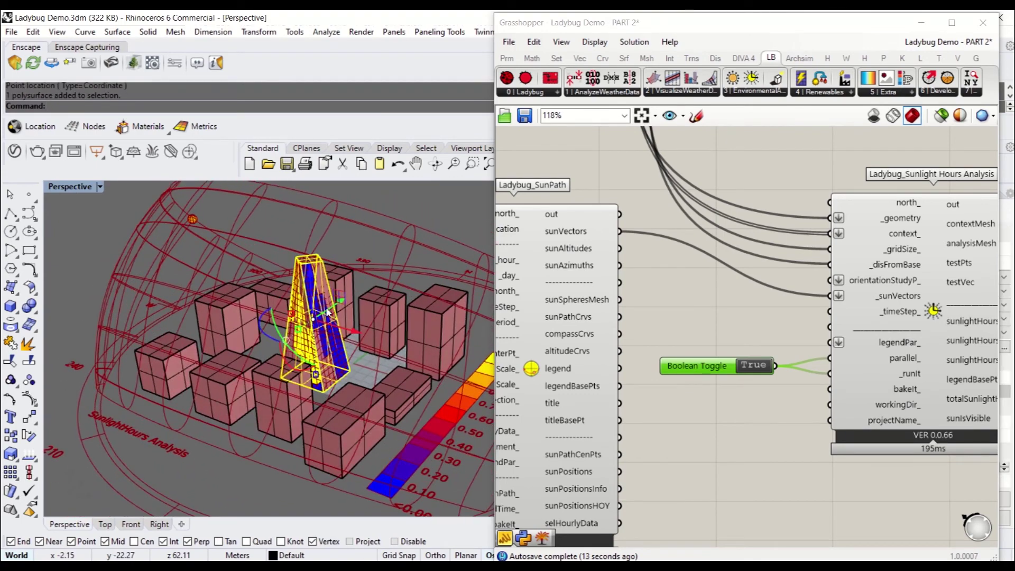
key("ctrl+h")
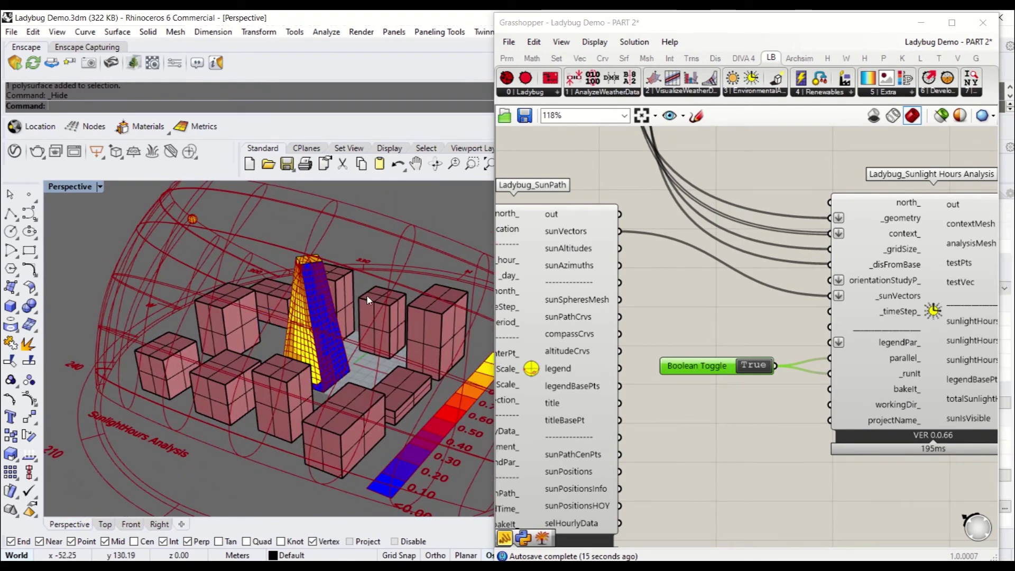
Step: Examine the sunlight hours mesh on the tower and the Hours legend beside the surrounding buildings
right_click_drag(368, 300, 391, 351)
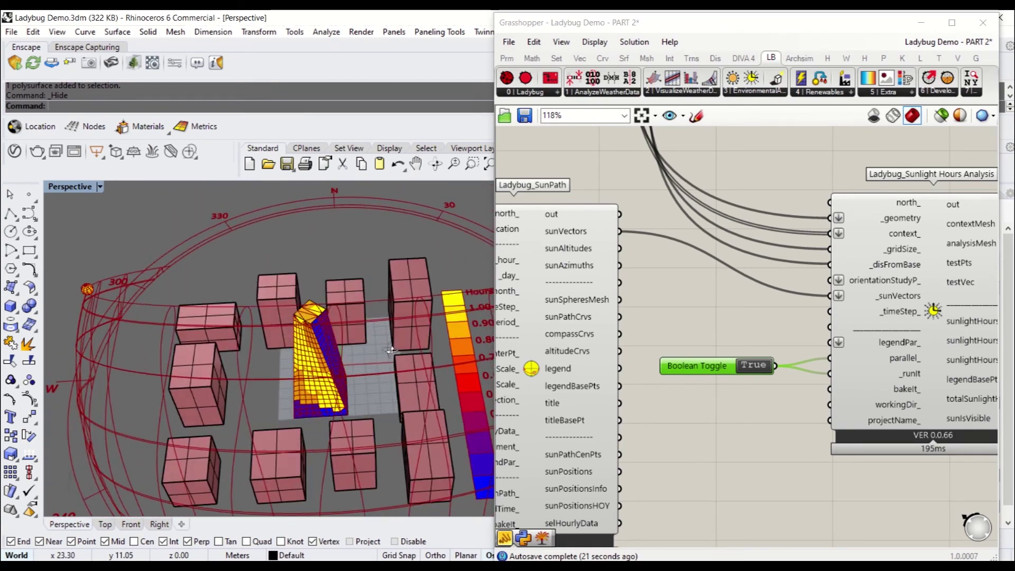
scroll(370, 338, "down", 3)
scroll(344, 325, "up", 8)
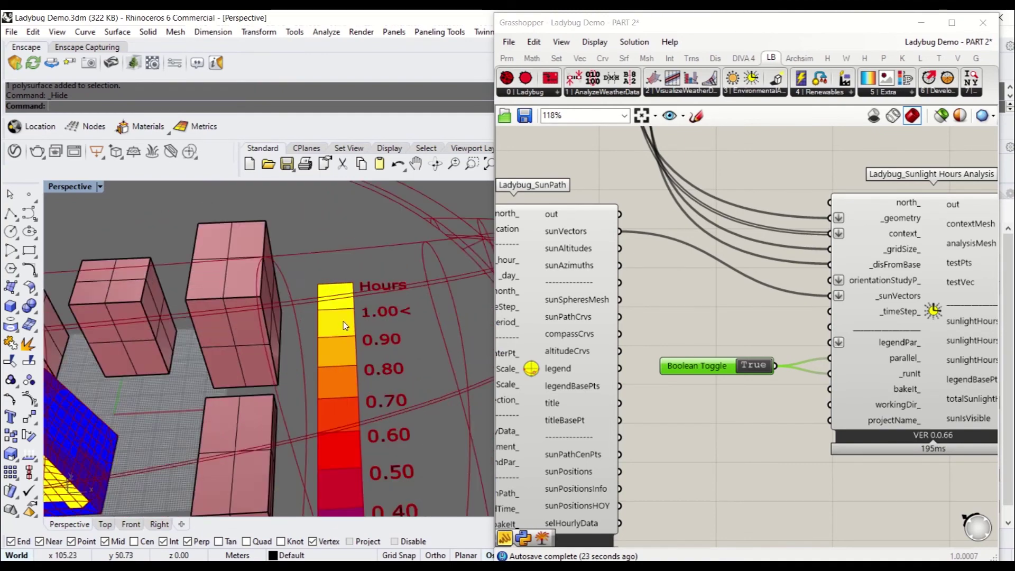
scroll(344, 325, "down", 6)
scroll(367, 346, "up", 3)
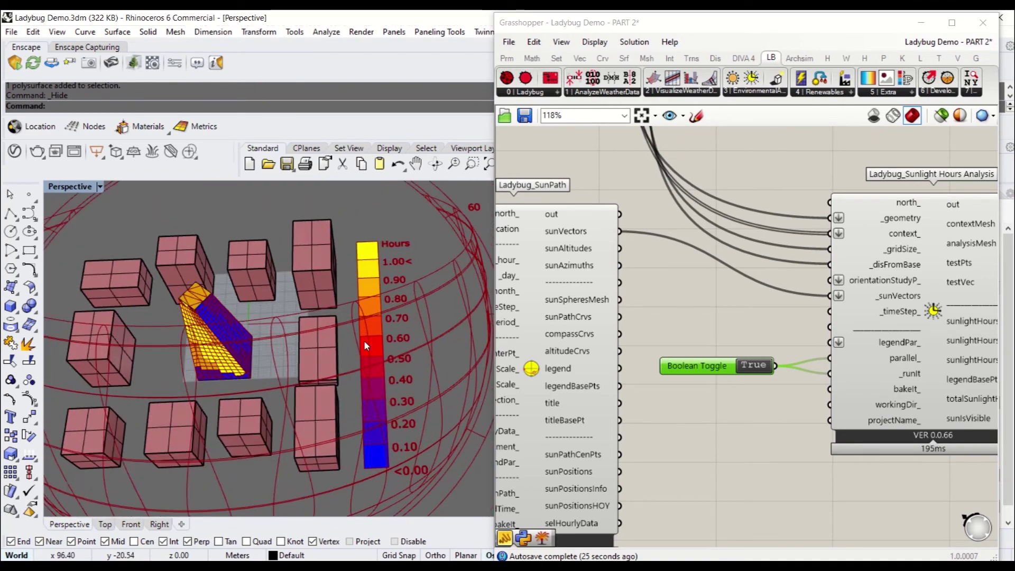
right_click_drag(366, 346, 275, 296)
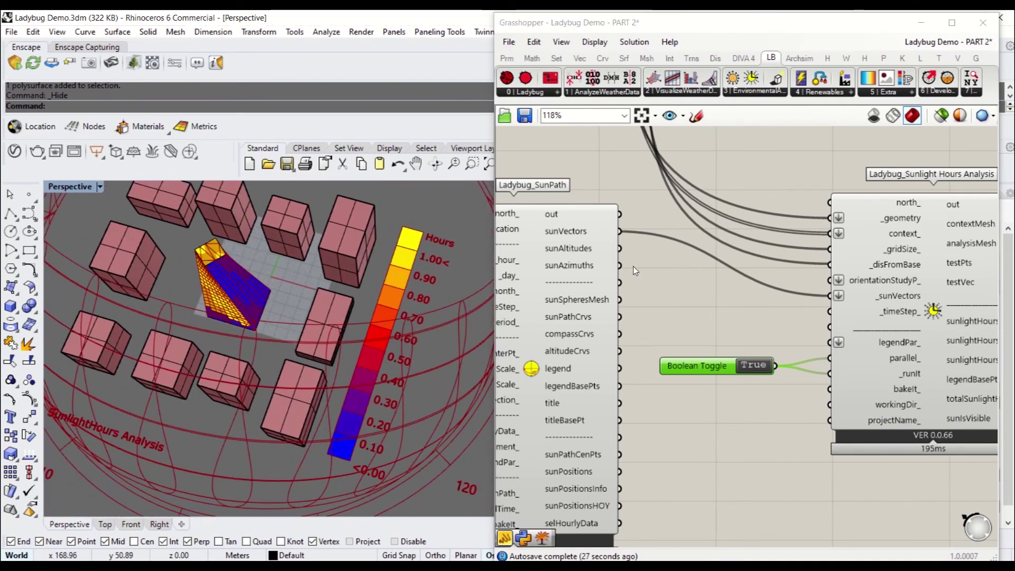
Step: Connect the Analysis Period component's analysisPeriod output to the SunPath analysisPeriod_ input
right_click_drag(638, 283, 753, 276)
scroll(754, 277, "down", 2)
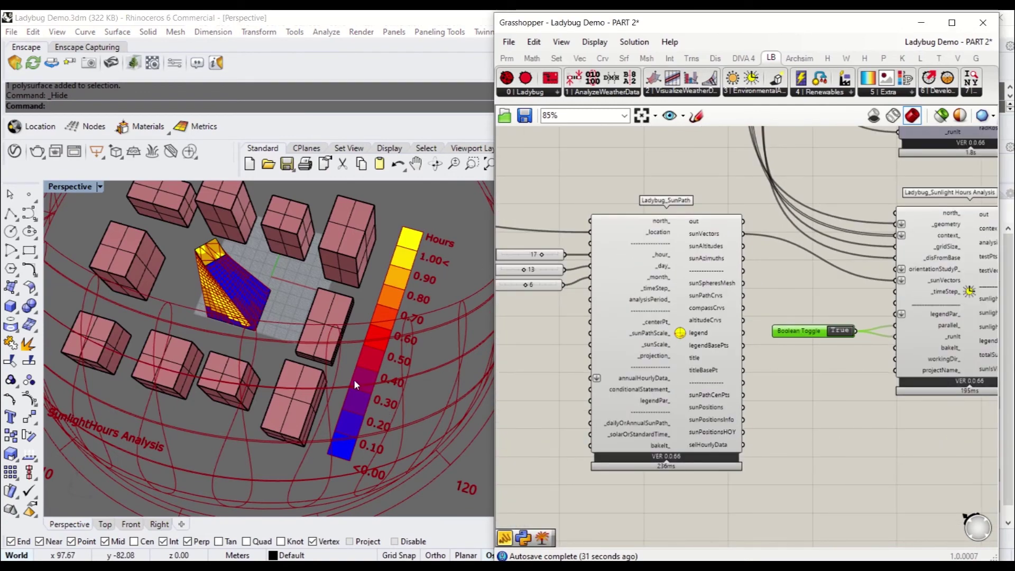
right_click_drag(637, 301, 759, 298)
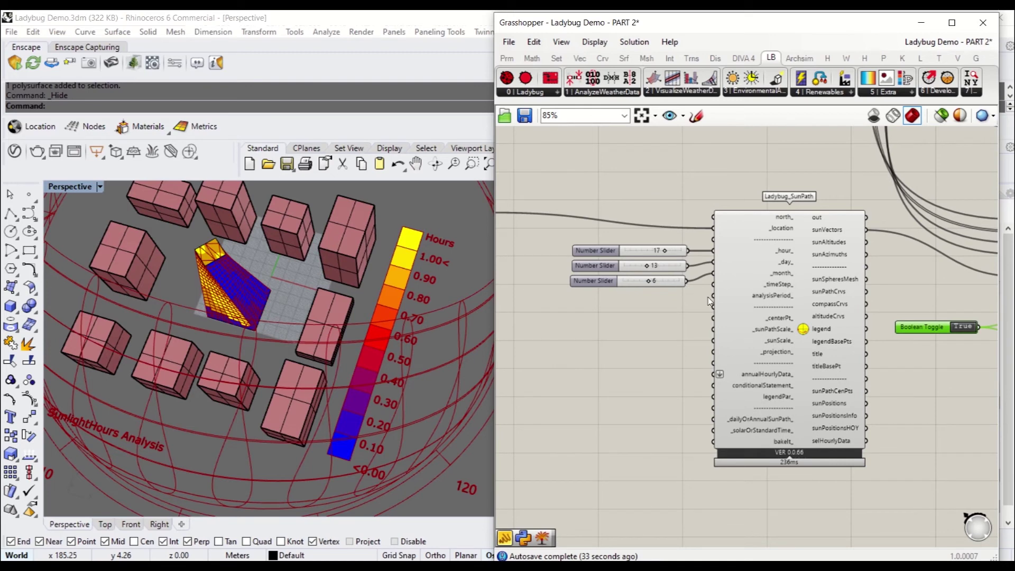
left_click_drag(712, 295, 695, 223)
scroll(680, 285, "down", 6)
scroll(631, 182, "up", 7)
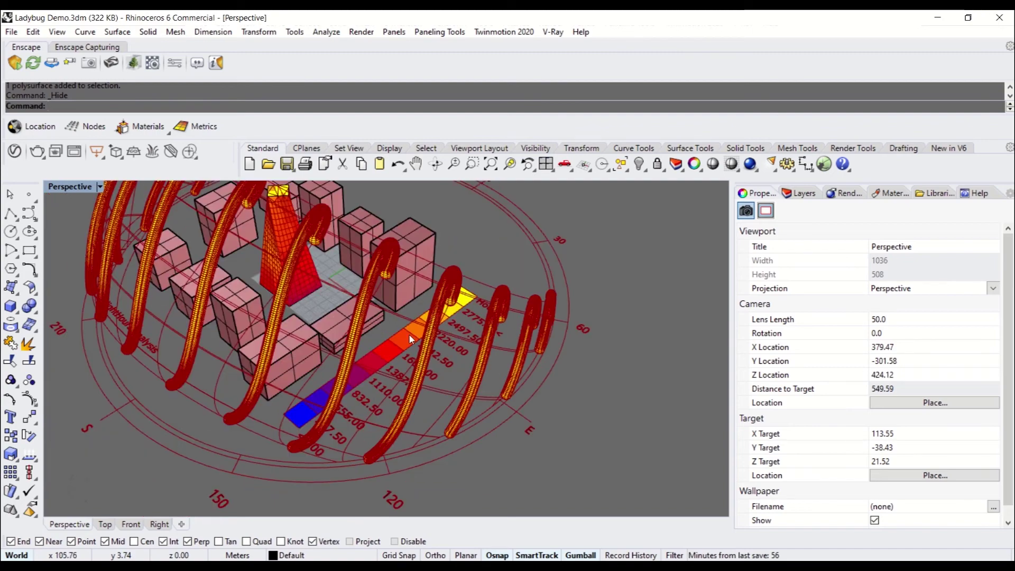
Step: Inspect the sun path, the recoloured tower mesh and the Hours legend for the whole analysis period in the Rhino perspective view
right_click_drag(423, 343, 458, 351)
scroll(444, 277, "up", 5)
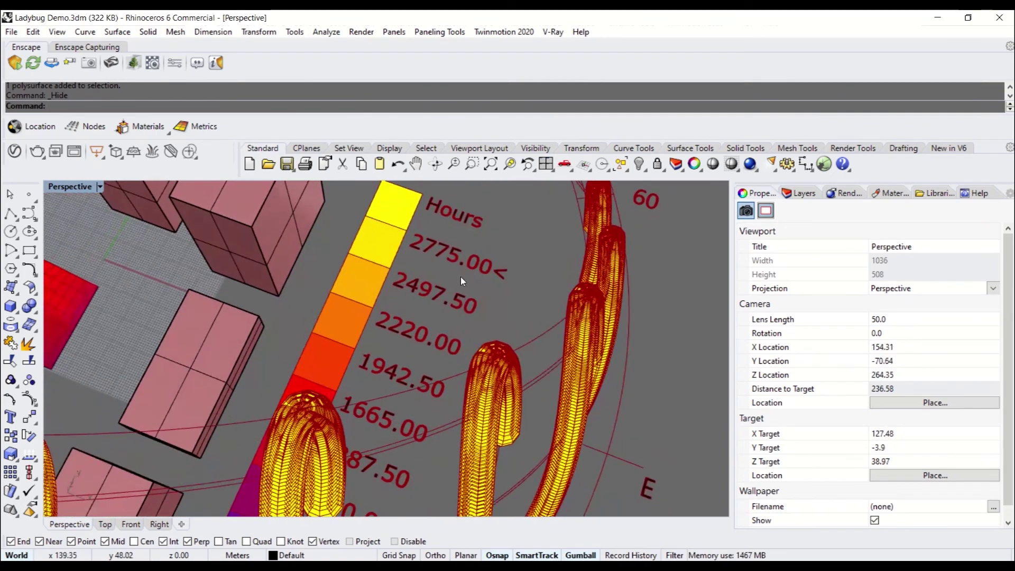
scroll(304, 302, "down", 5)
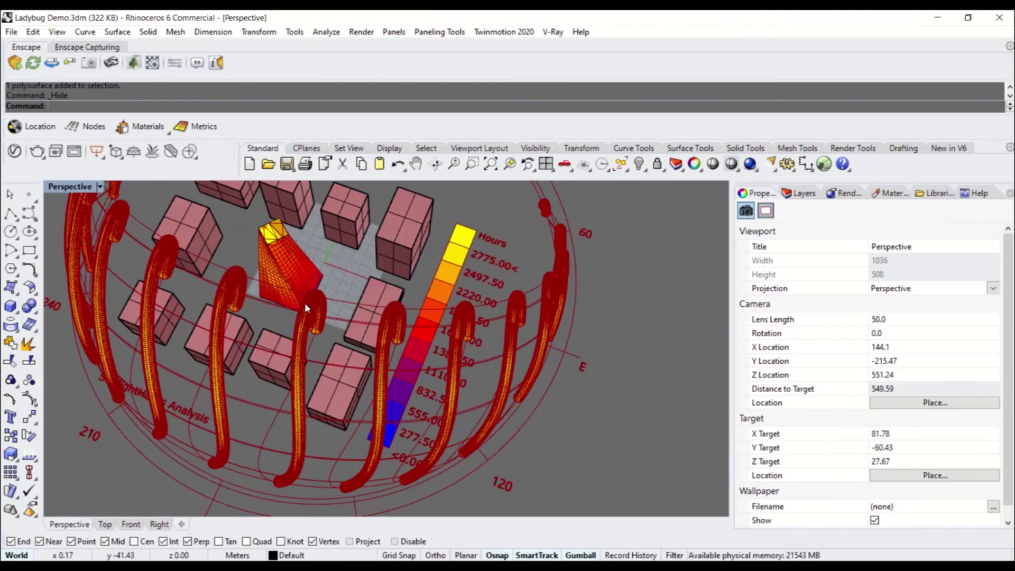
mouse_move(306, 248)
right_mouse_down()
mouse_move(502, 246)
mouse_move(294, 255)
right_mouse_up()
scroll(294, 254, "down", 4)
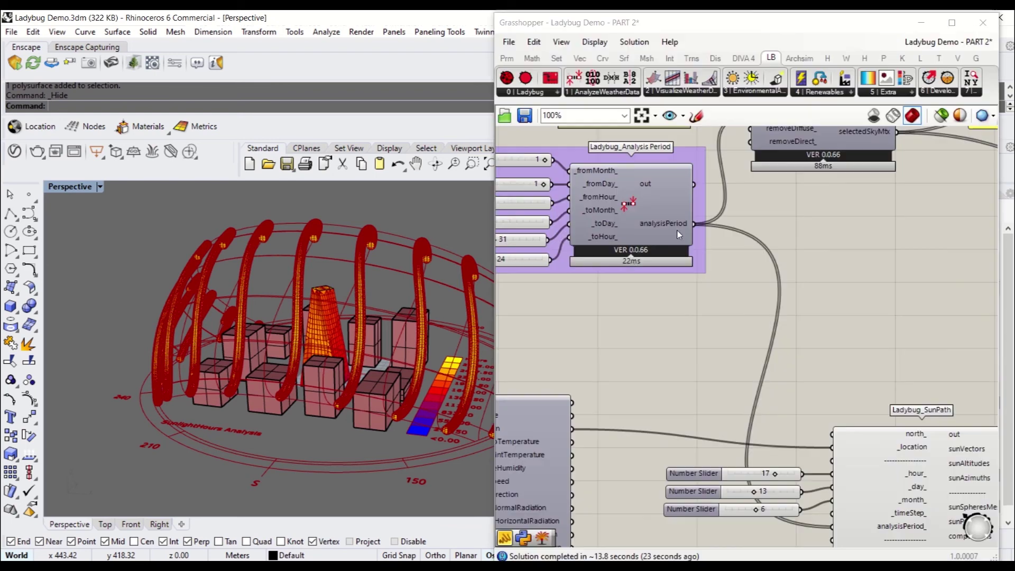
Step: Review the wire from the Analysis Period component to SunPath and examine the SunPath component's inputs in Grasshopper
right_click_drag(629, 343, 623, 279)
scroll(622, 275, "down", 3)
right_click_drag(738, 359, 657, 307)
scroll(660, 309, "up", 2)
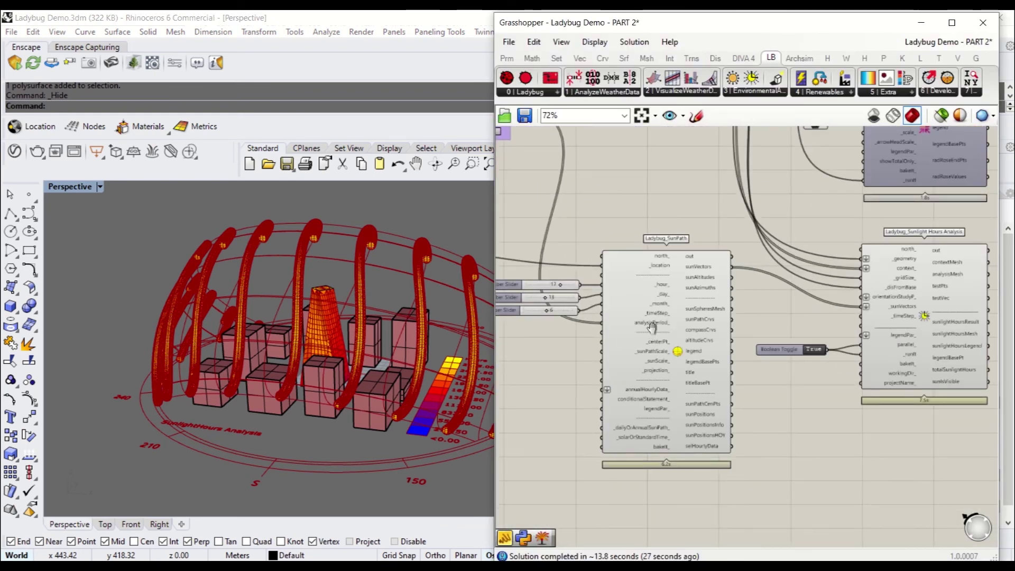
scroll(671, 354, "up", 3)
right_click_drag(703, 348, 706, 345)
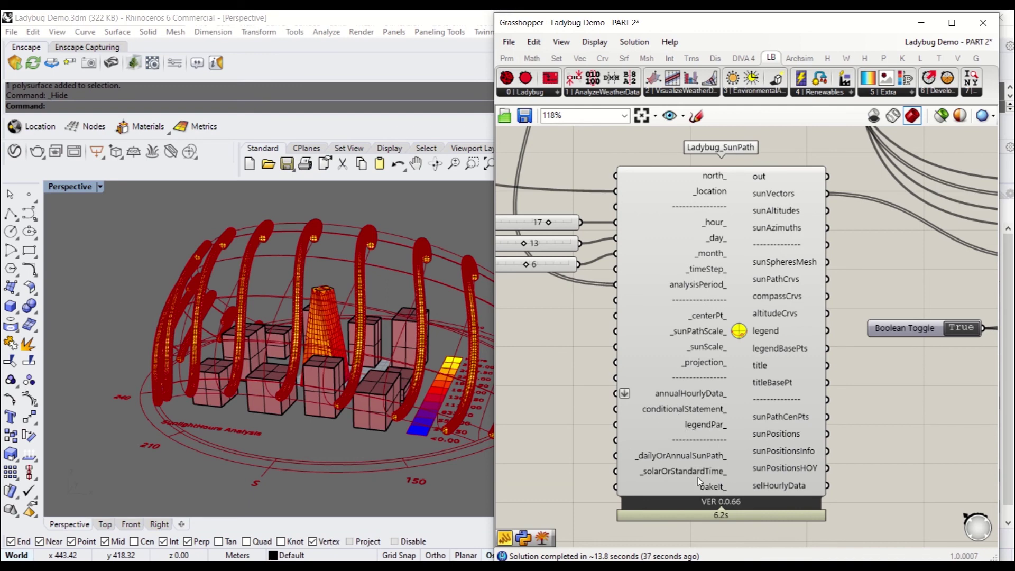
Step: Examine the inputs and outputs of the Sunlight Hours Analysis component, including its legendPar_ input
scroll(731, 417, "down", 3)
right_click_drag(824, 405, 628, 410)
scroll(776, 375, "up", 4)
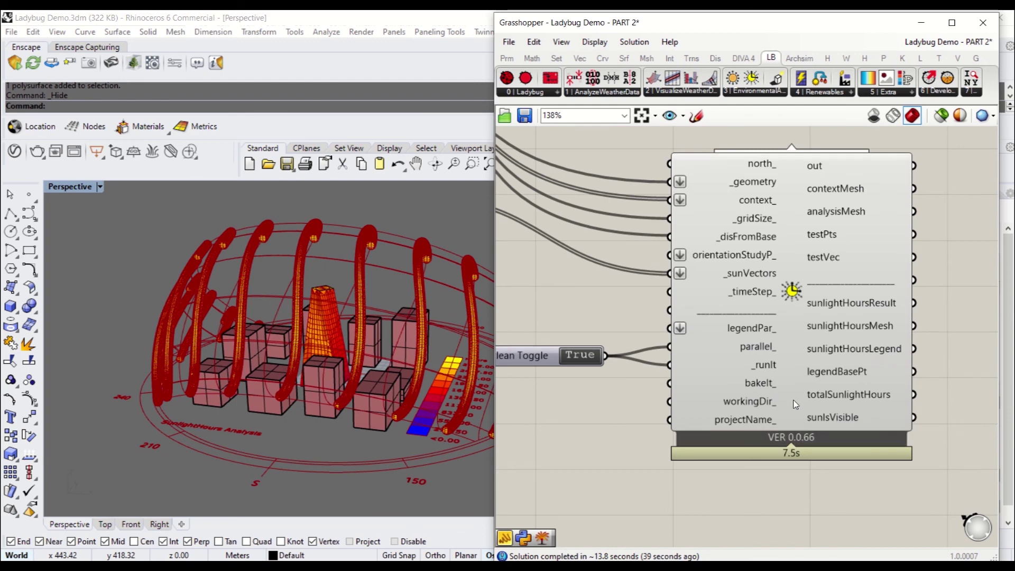
mouse_move(817, 394)
left_mouse_down()
mouse_move(782, 382)
mouse_move(810, 392)
left_mouse_up()
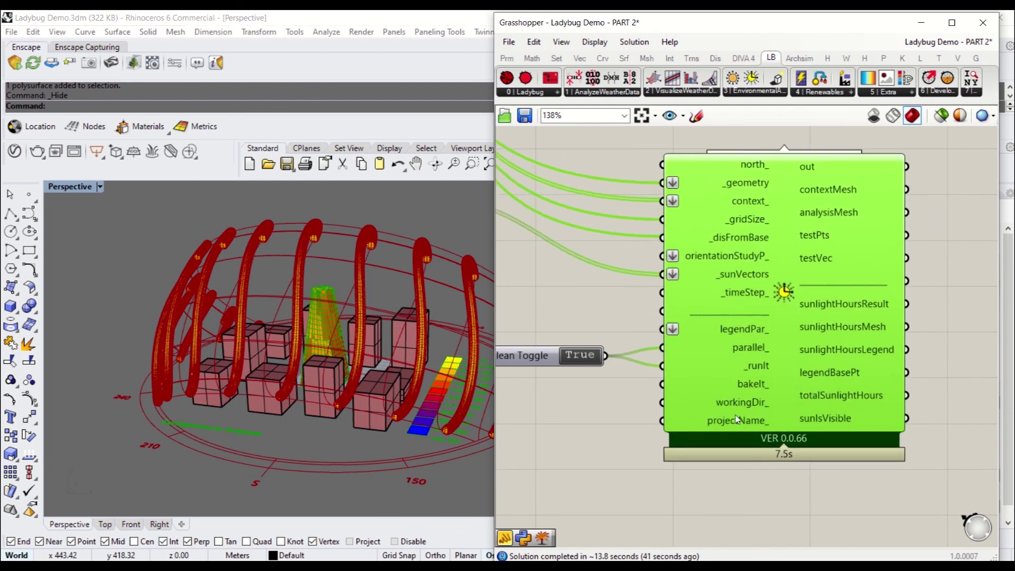
left_click(571, 449)
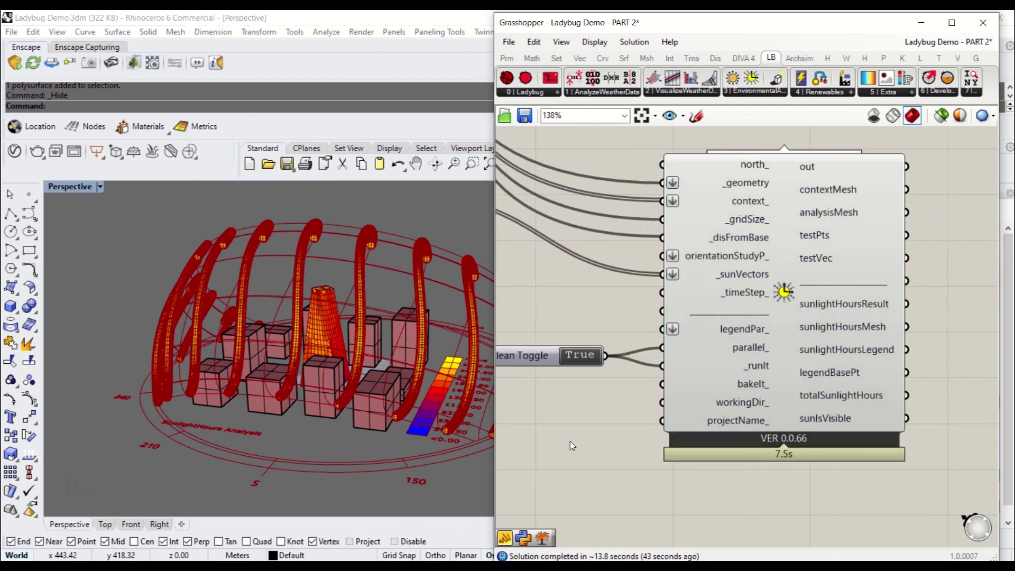
mouse_move(692, 335)
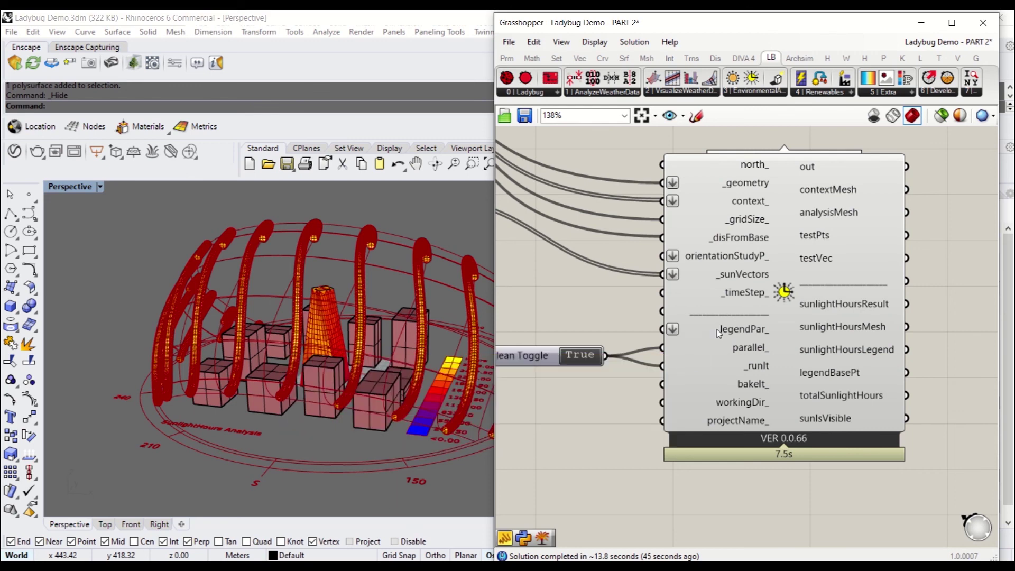